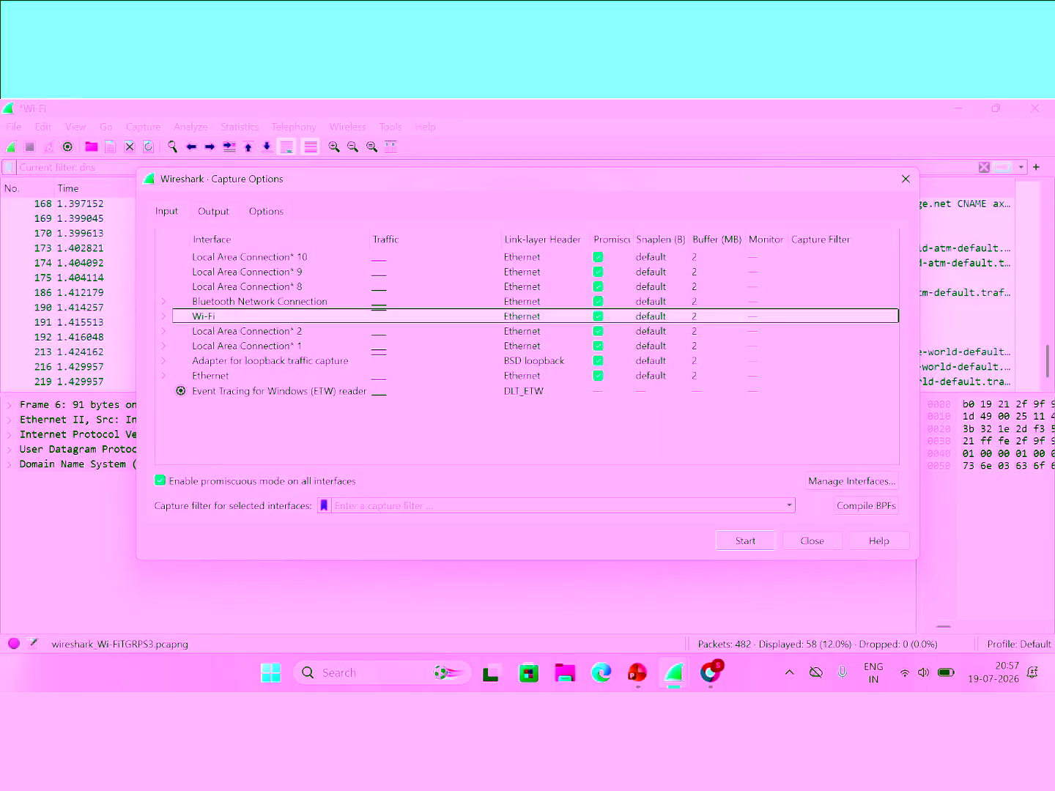
Step: Start a Wi-Fi capture without saving the old packets, stop it, and clear the dns filter
left_click(745, 541)
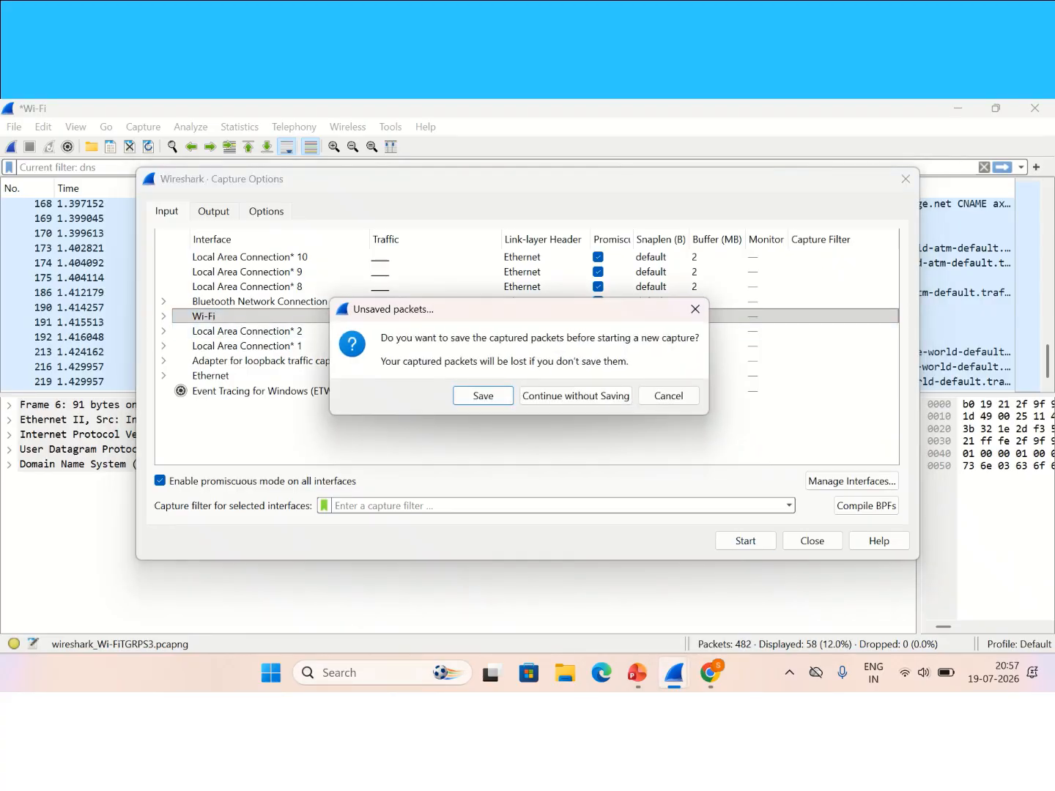
left_click(576, 396)
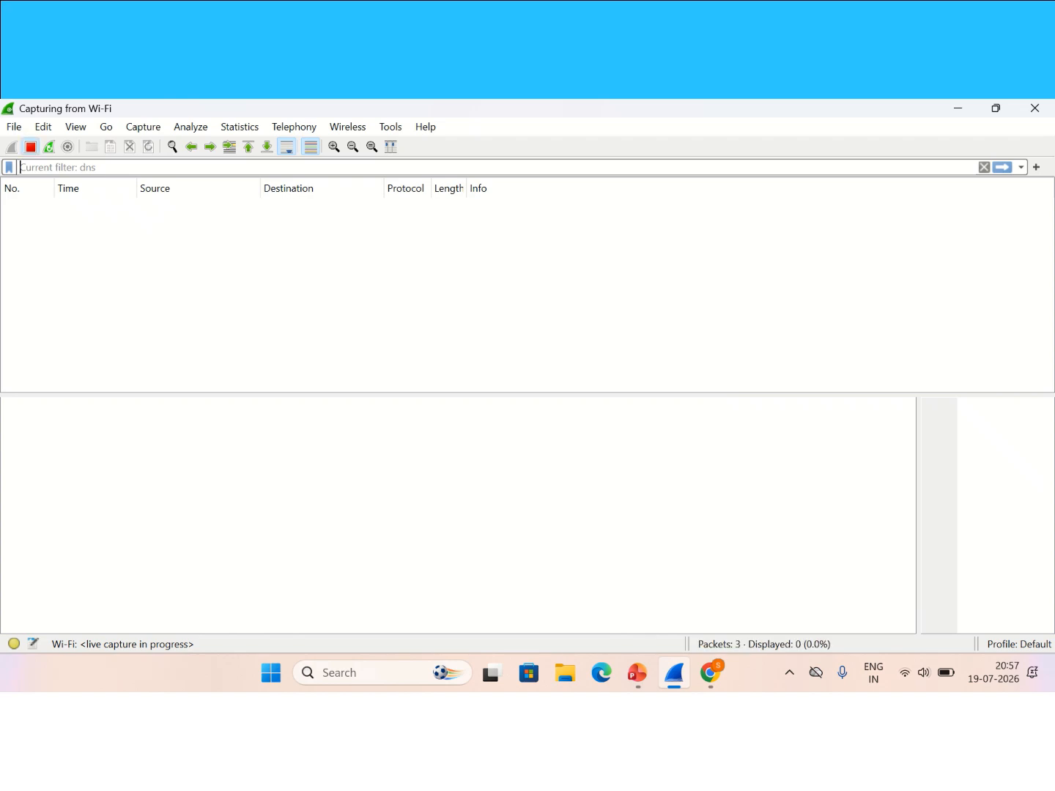
left_click(30, 147)
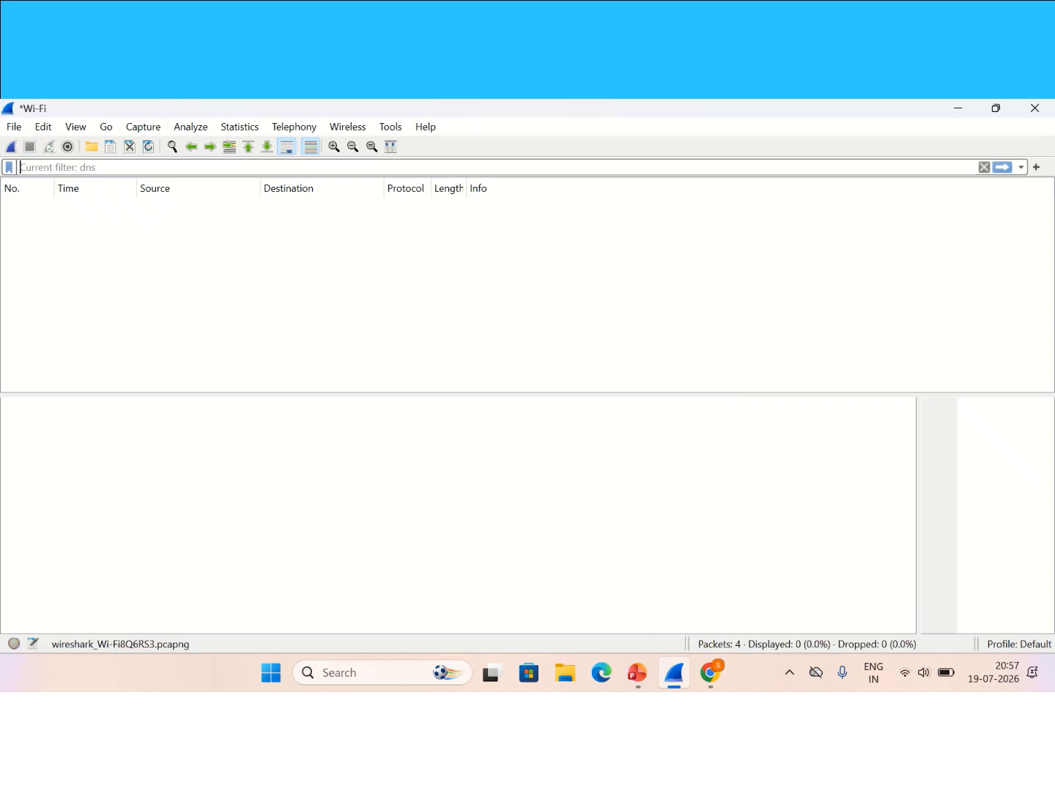
left_click(984, 167)
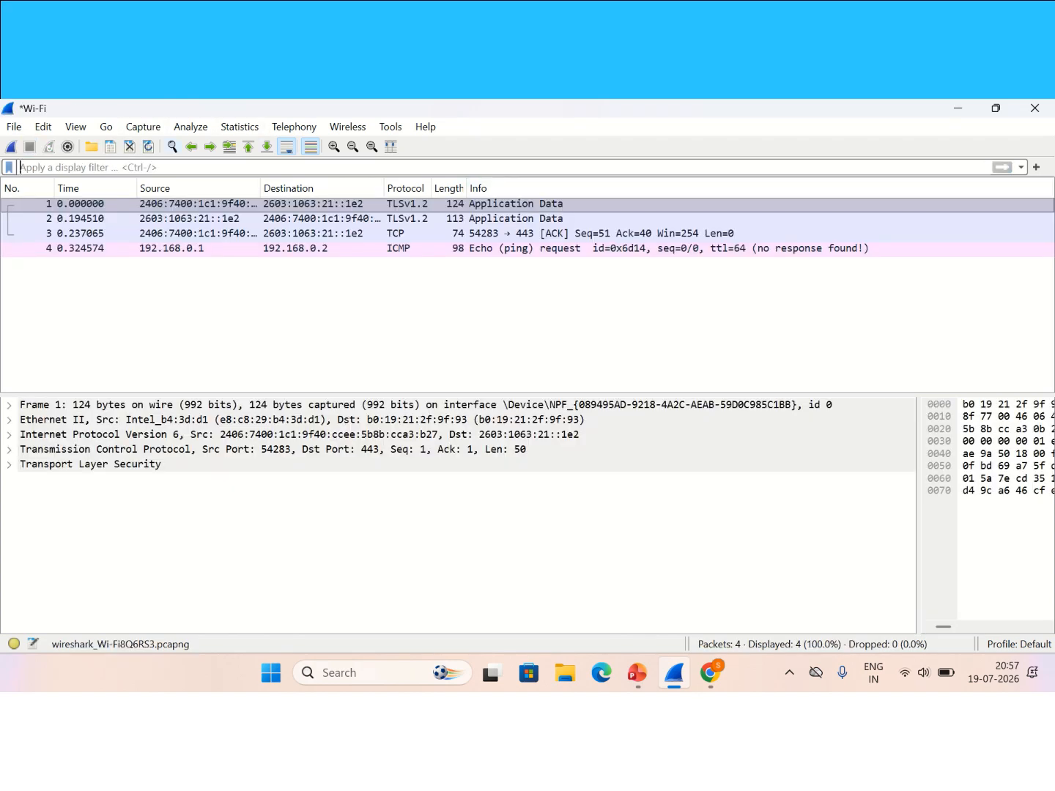
Step: Restart the live capture unfiltered without saving, then switch to the acuforum page in Chrome
left_click(143, 127)
left_click(154, 164)
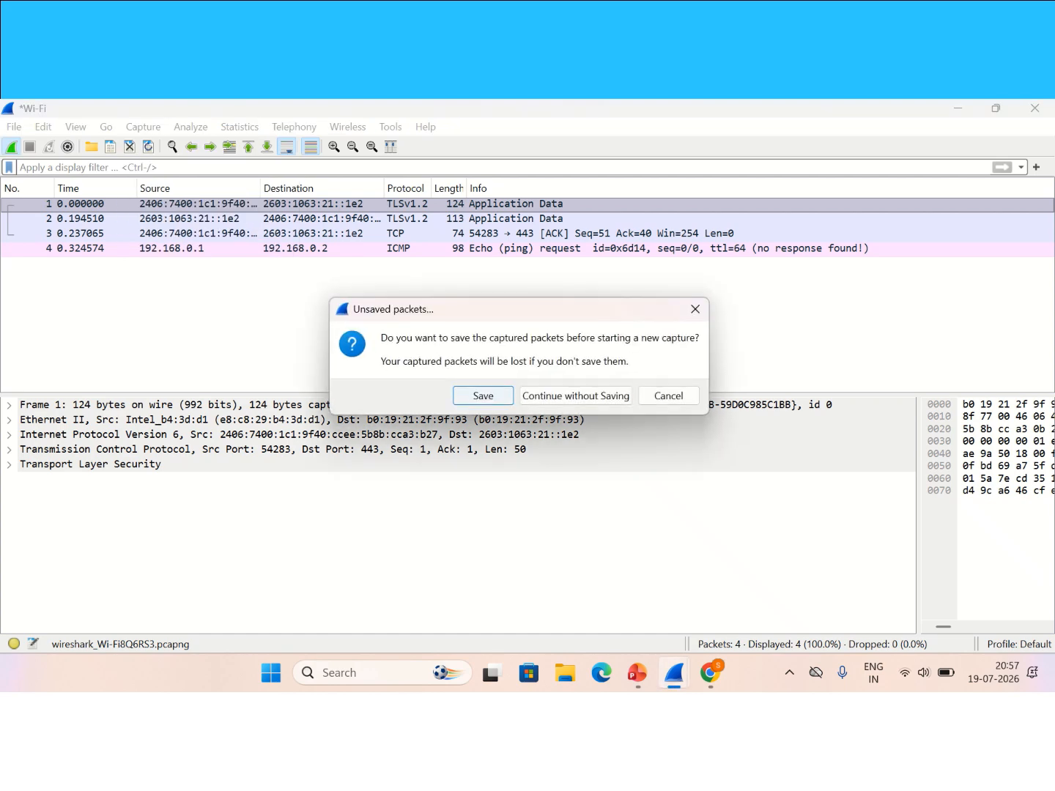
left_click(577, 395)
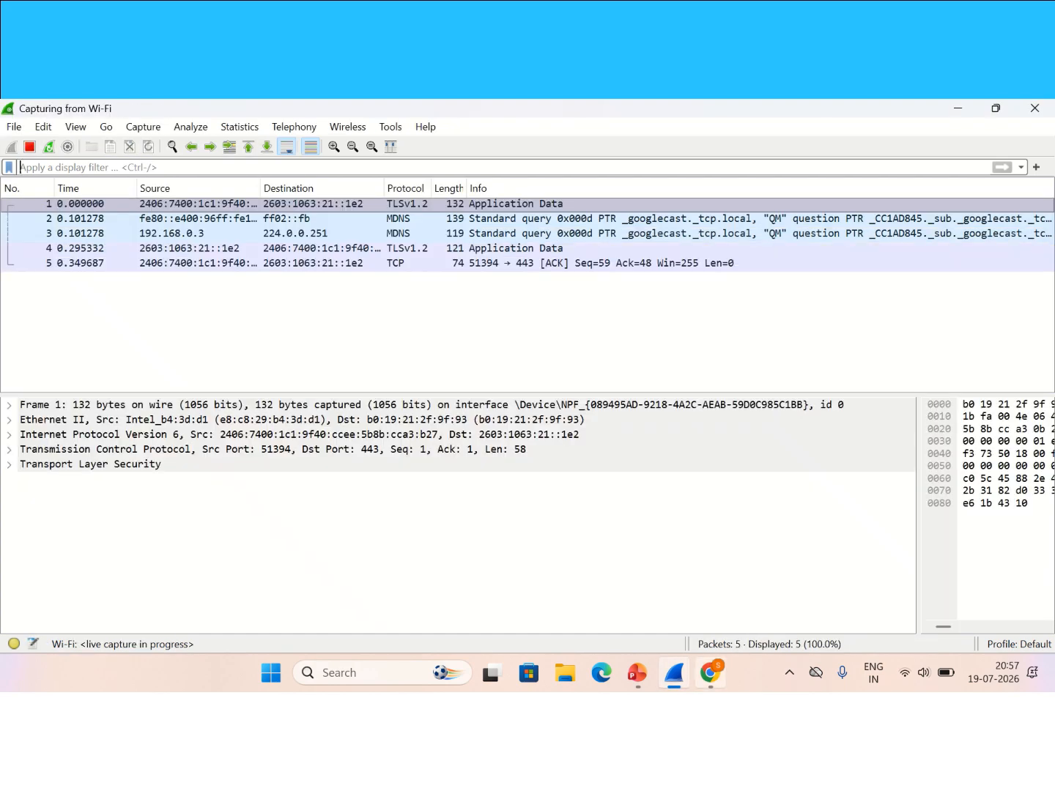
left_click(710, 673)
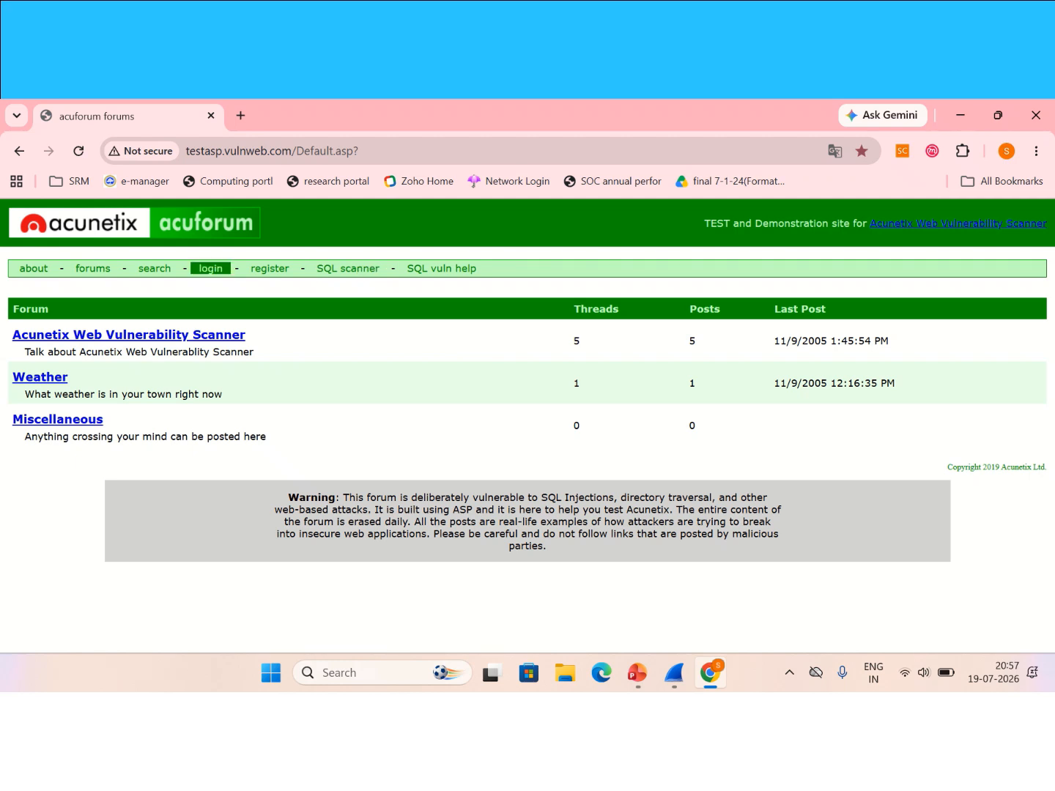
Step: Submit an acuforum login with a test username and password, getting 'Invalid login!', then return to Wireshark
mouse_move(243, 102)
left_click(210, 268)
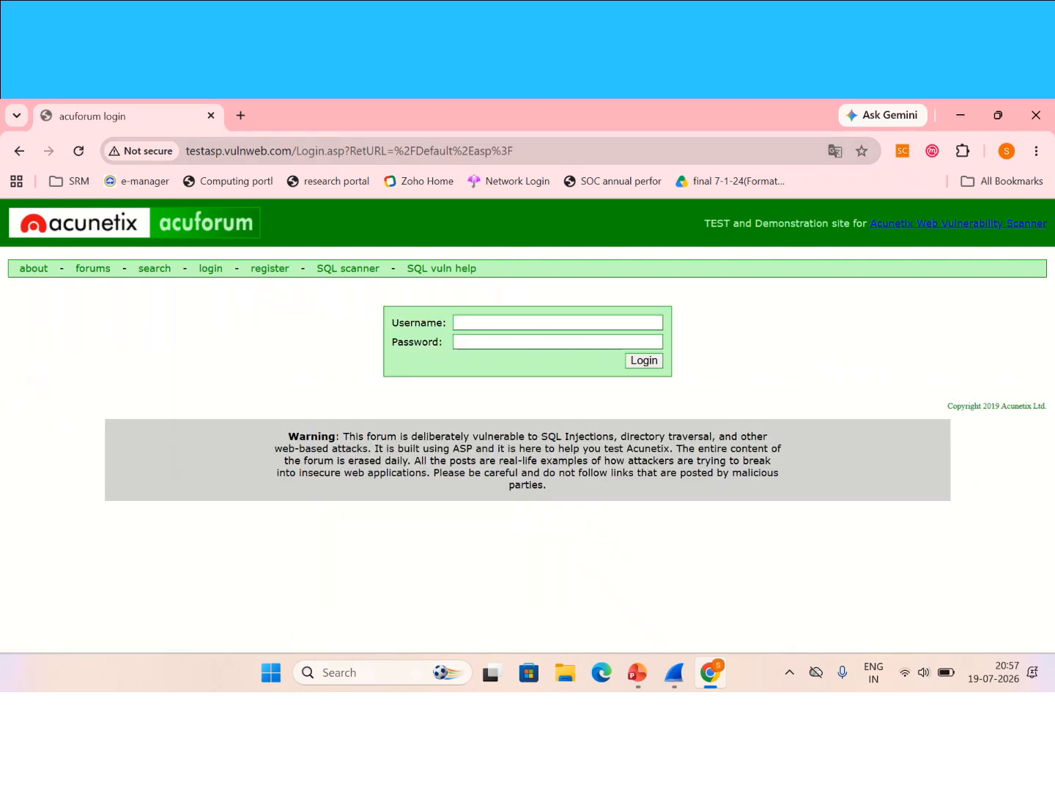
left_click(552, 324)
type("test")
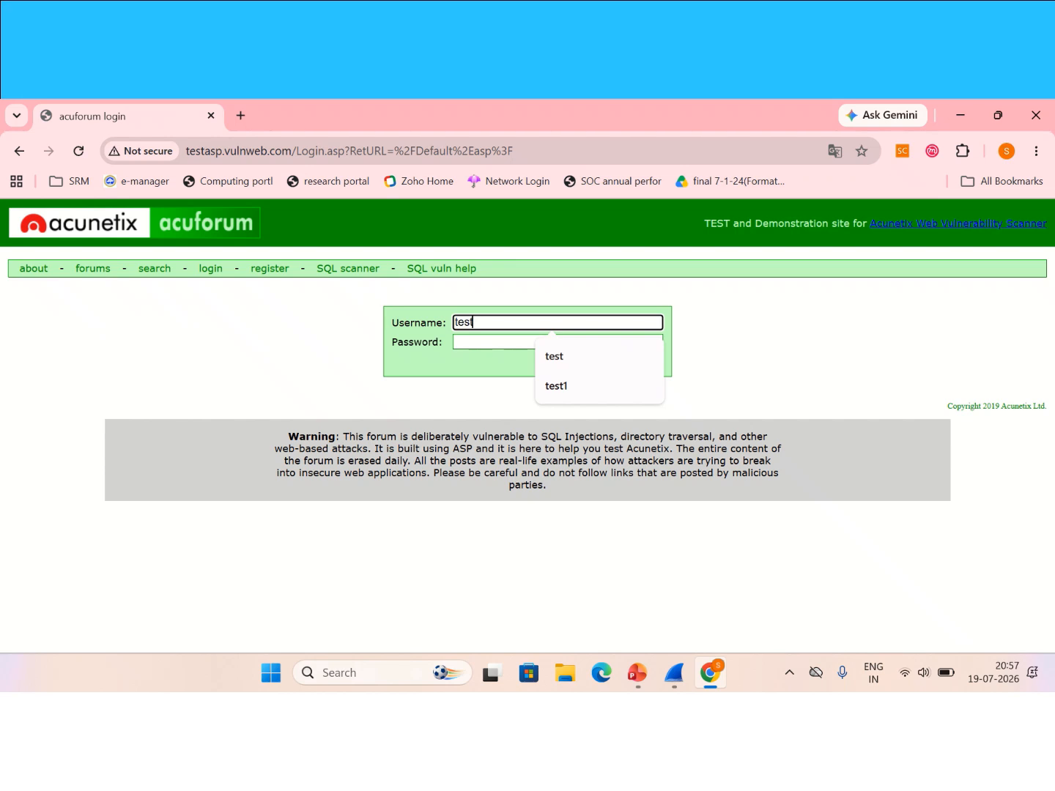
key("Tab")
type("test")
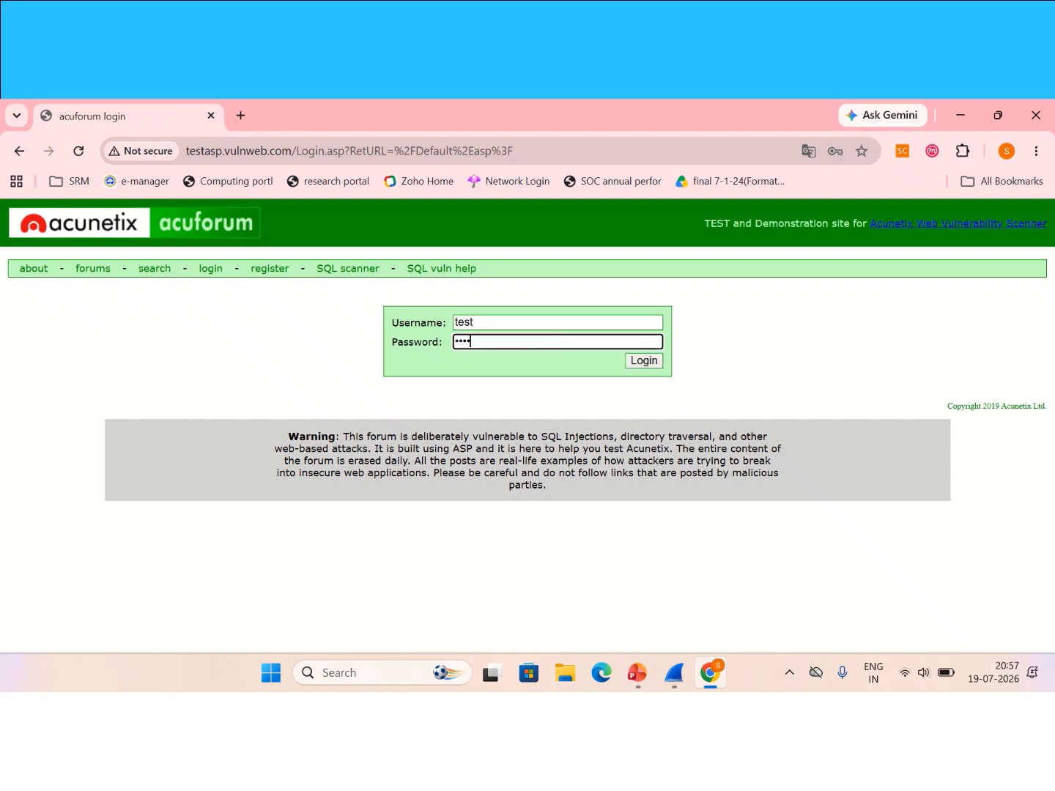
key("Return")
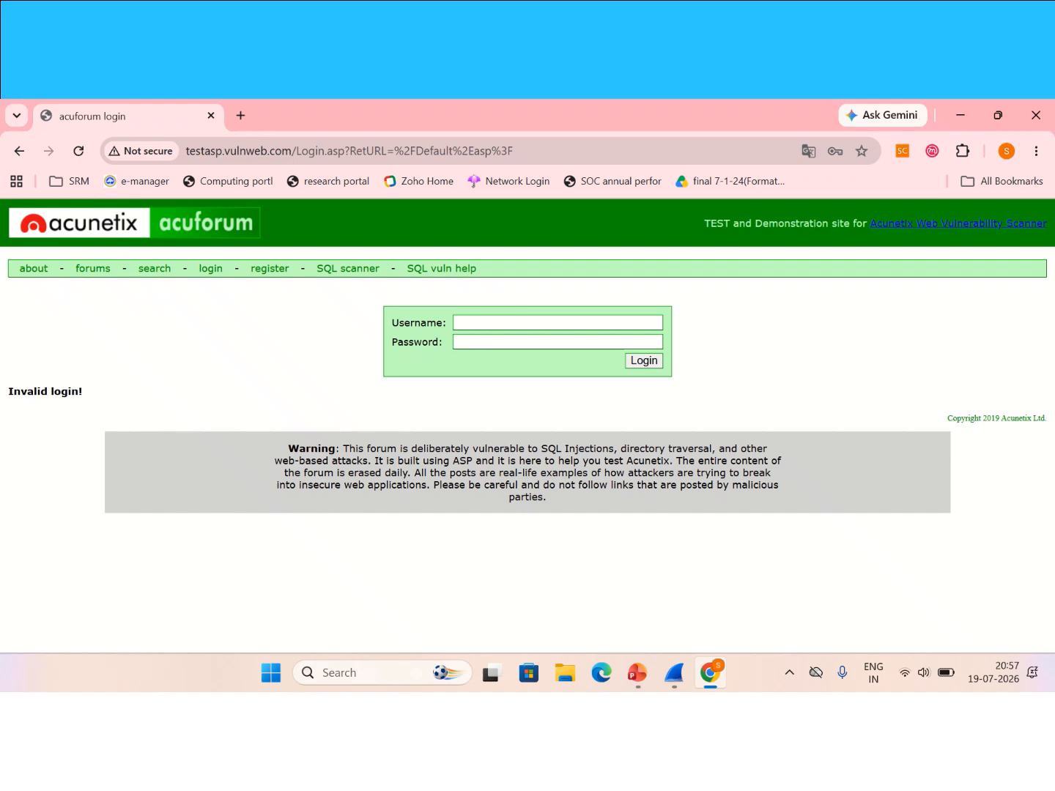
left_click(674, 672)
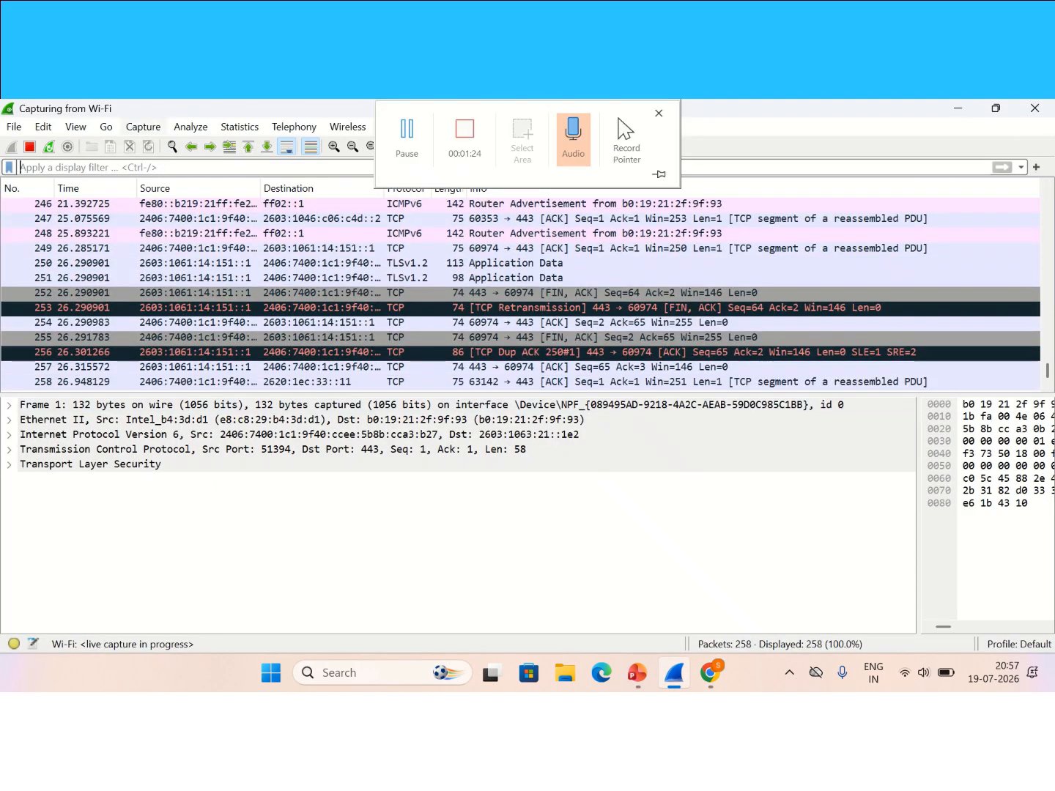
Step: Stop the capture at 294 packets and scroll to the top to find the testasp.vulnweb.com DNS packets
left_click(142, 126)
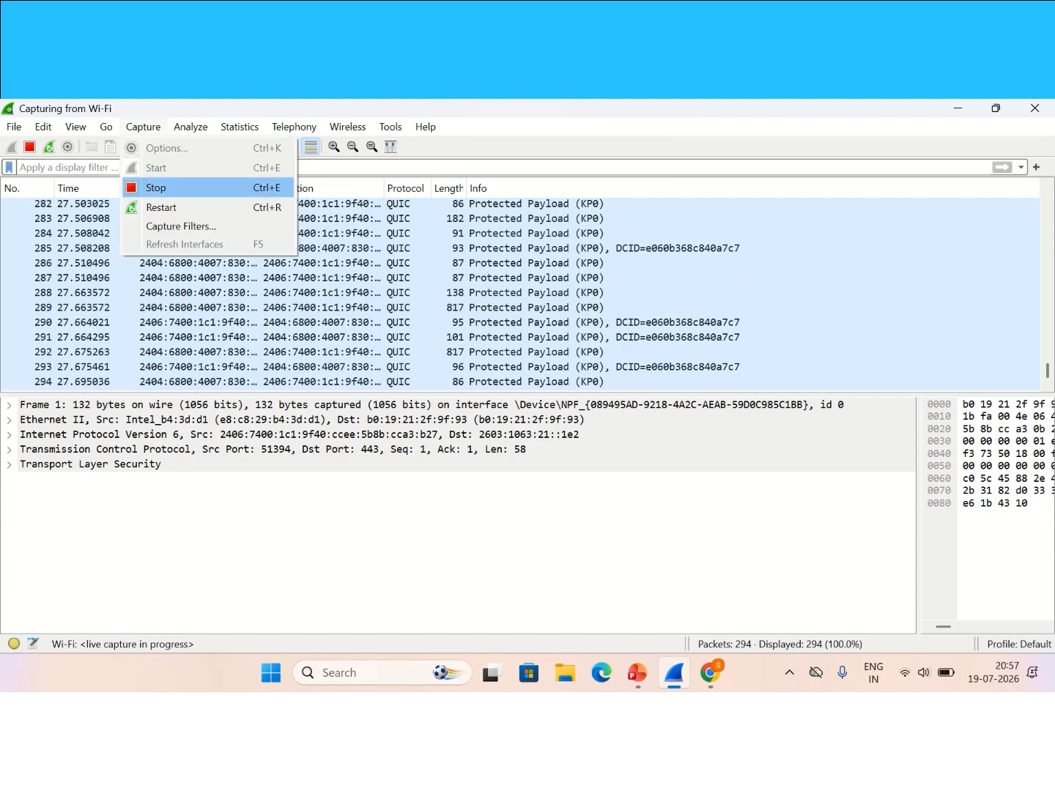
left_click(157, 187)
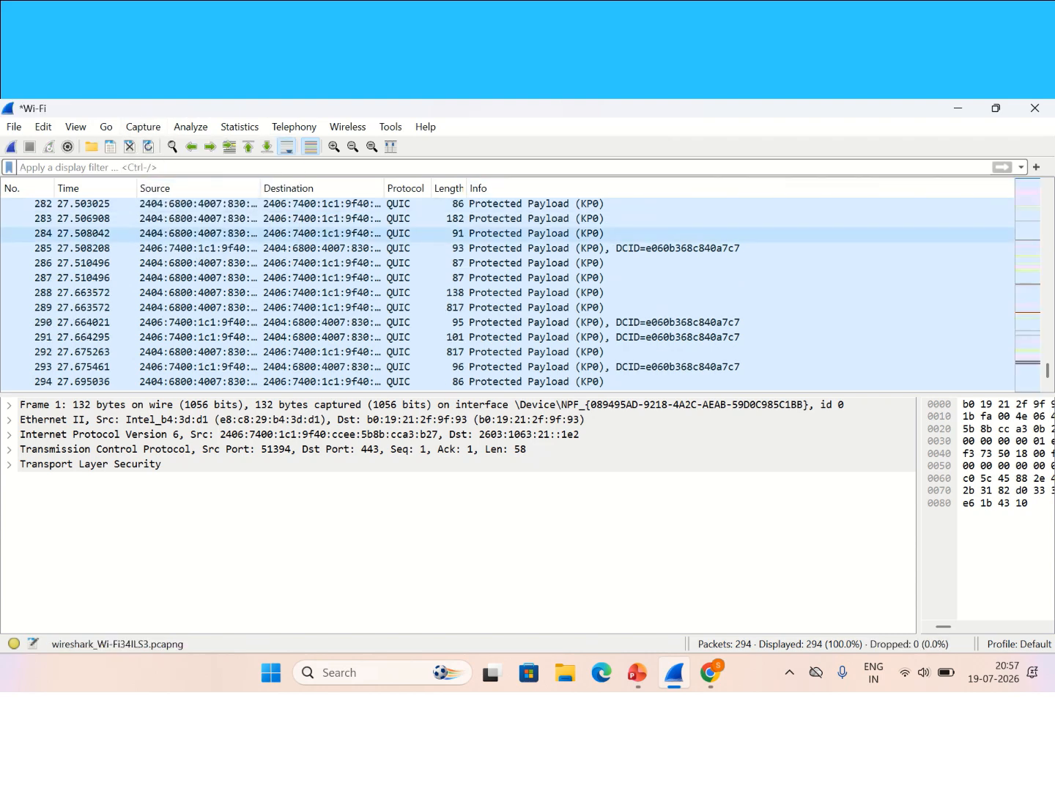
scroll(509, 293, "up", 18)
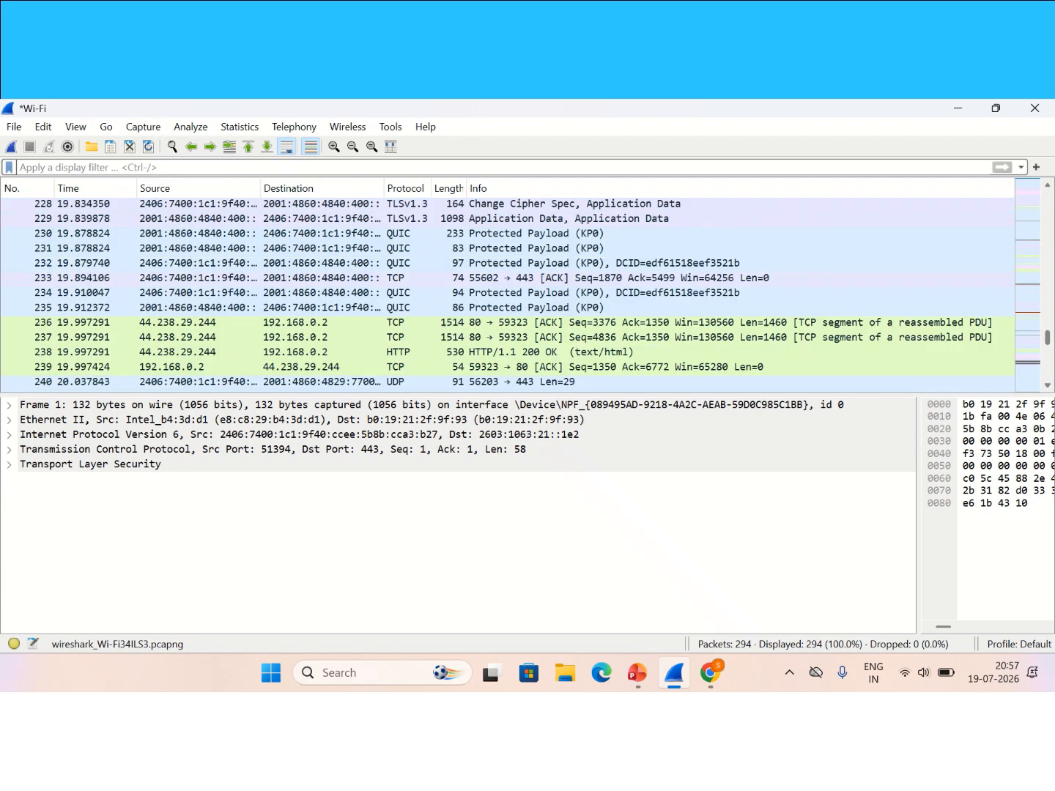
scroll(508, 293, "up", 14)
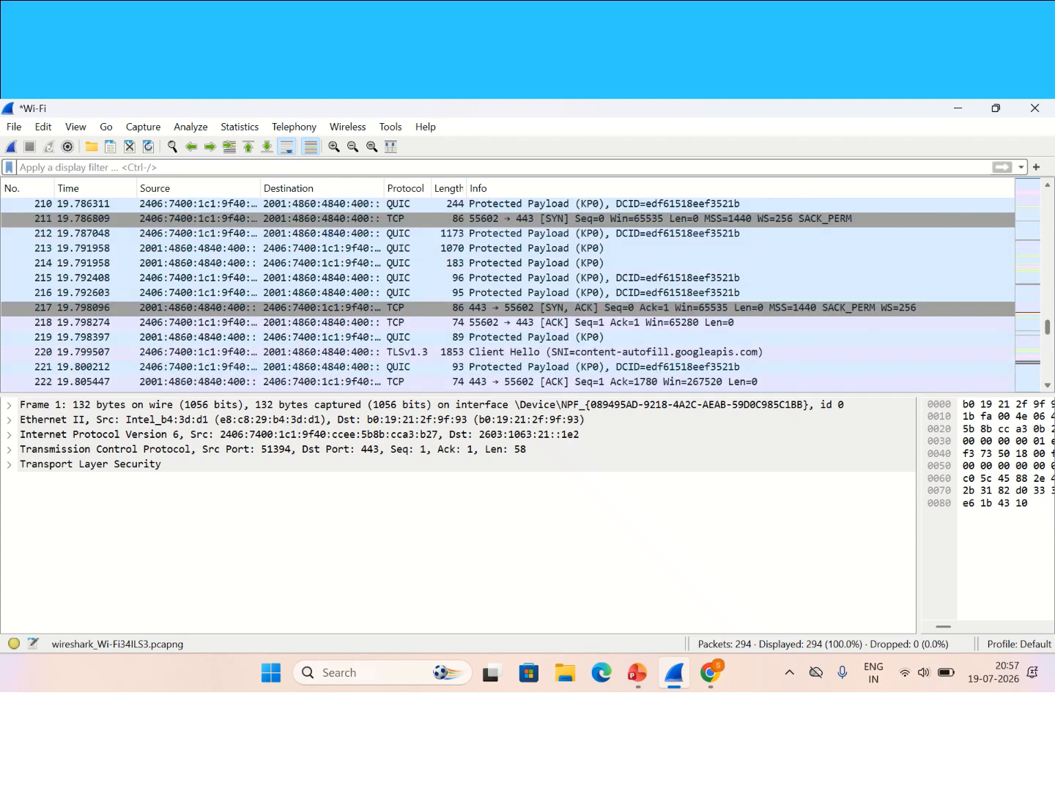
scroll(508, 294, "up", 9)
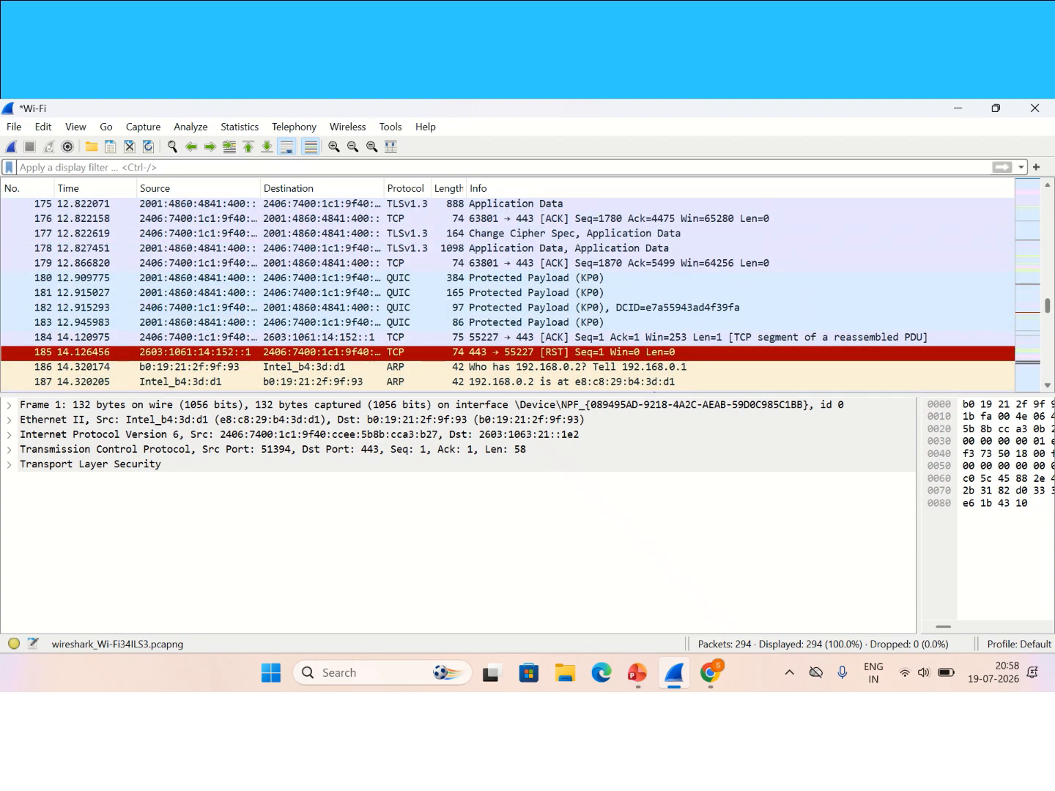
scroll(509, 294, "up", 2)
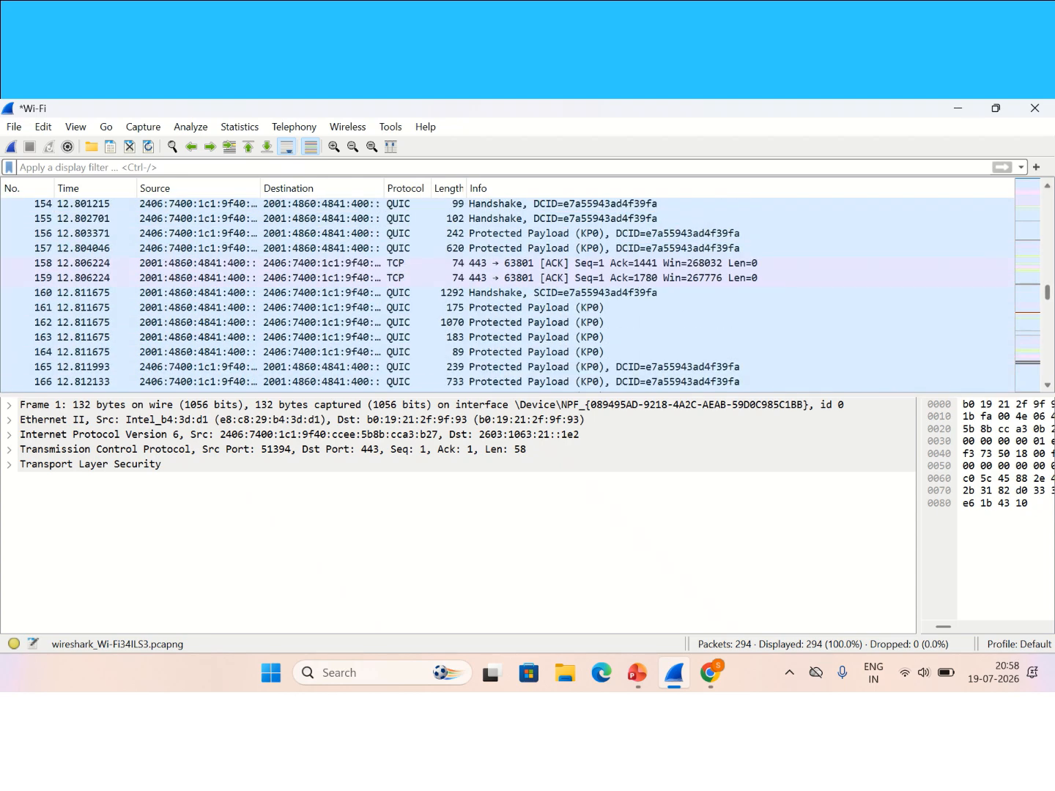
scroll(508, 294, "up", 20)
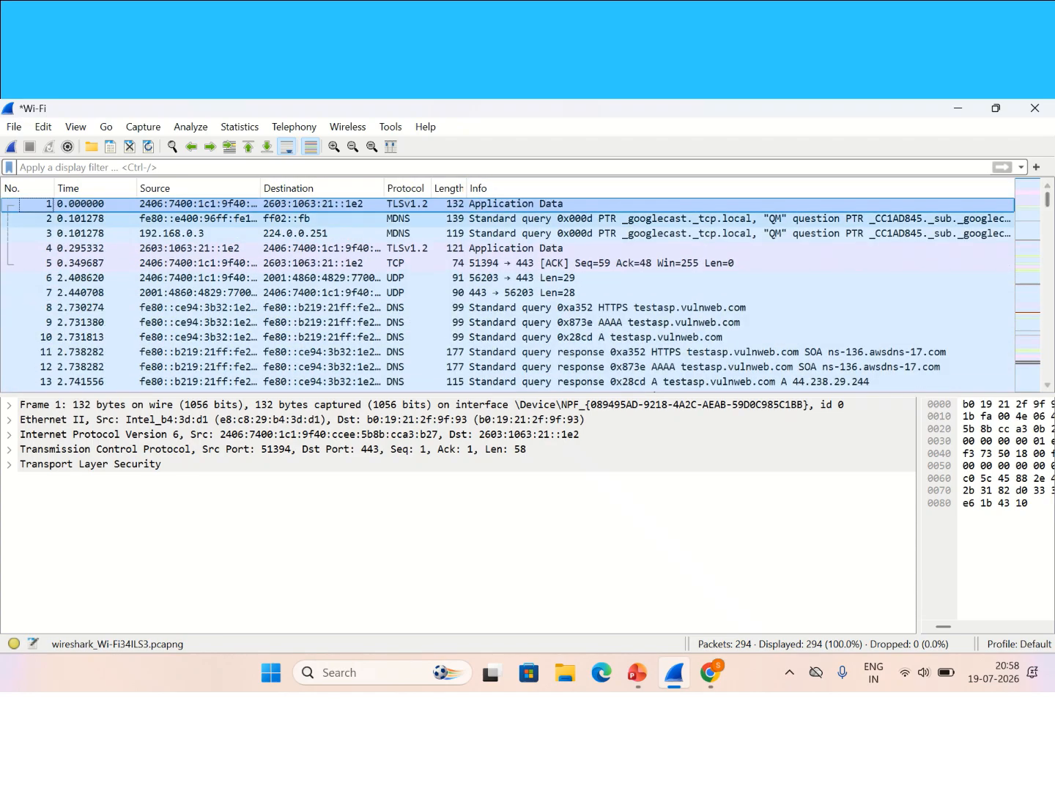
scroll(508, 294, "down", 4)
scroll(508, 294, "up", 4)
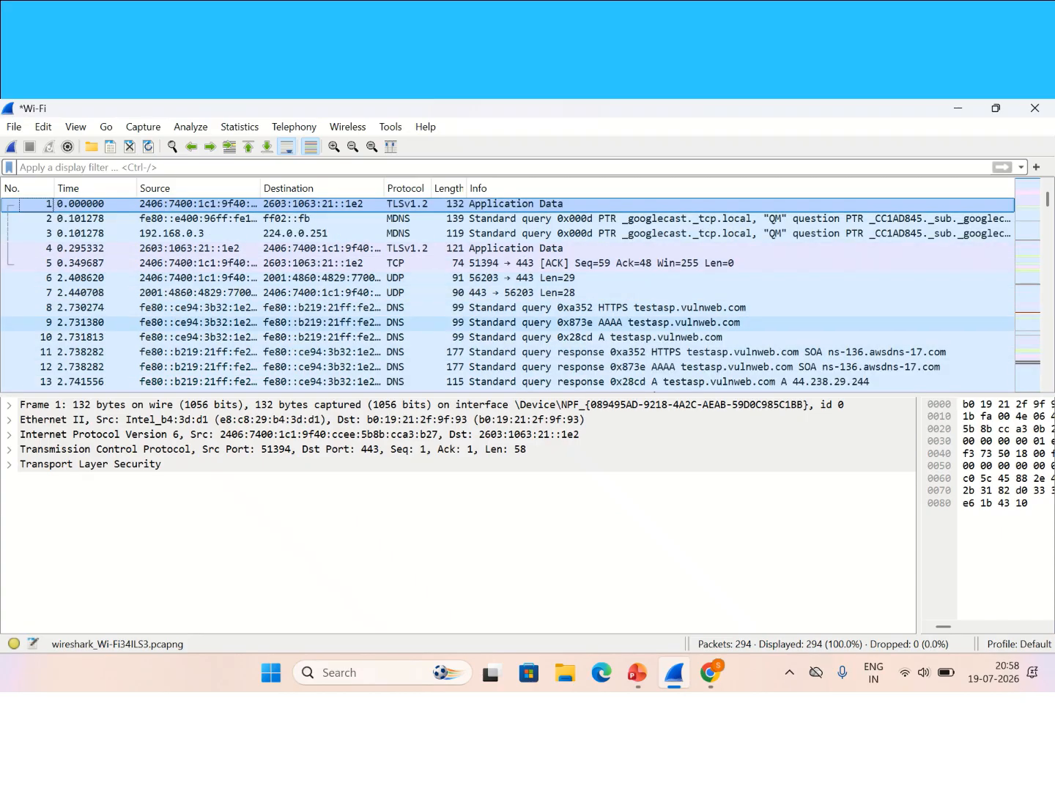
scroll(508, 294, "down", 5)
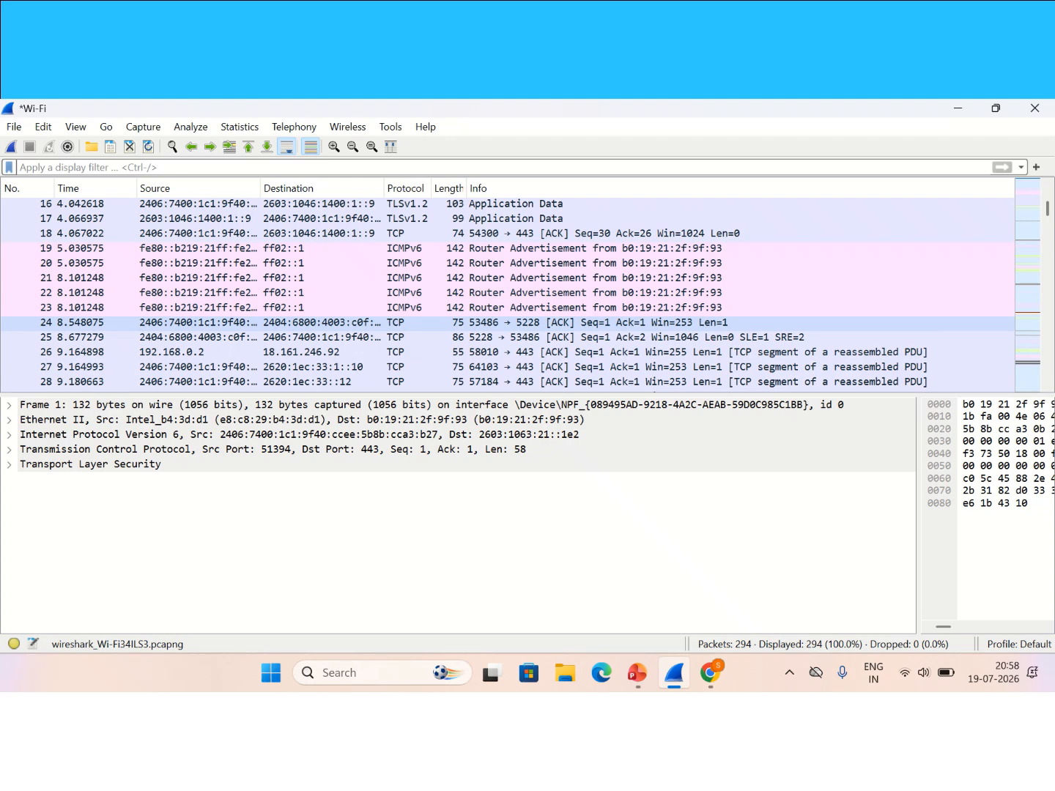
scroll(508, 293, "up", 5)
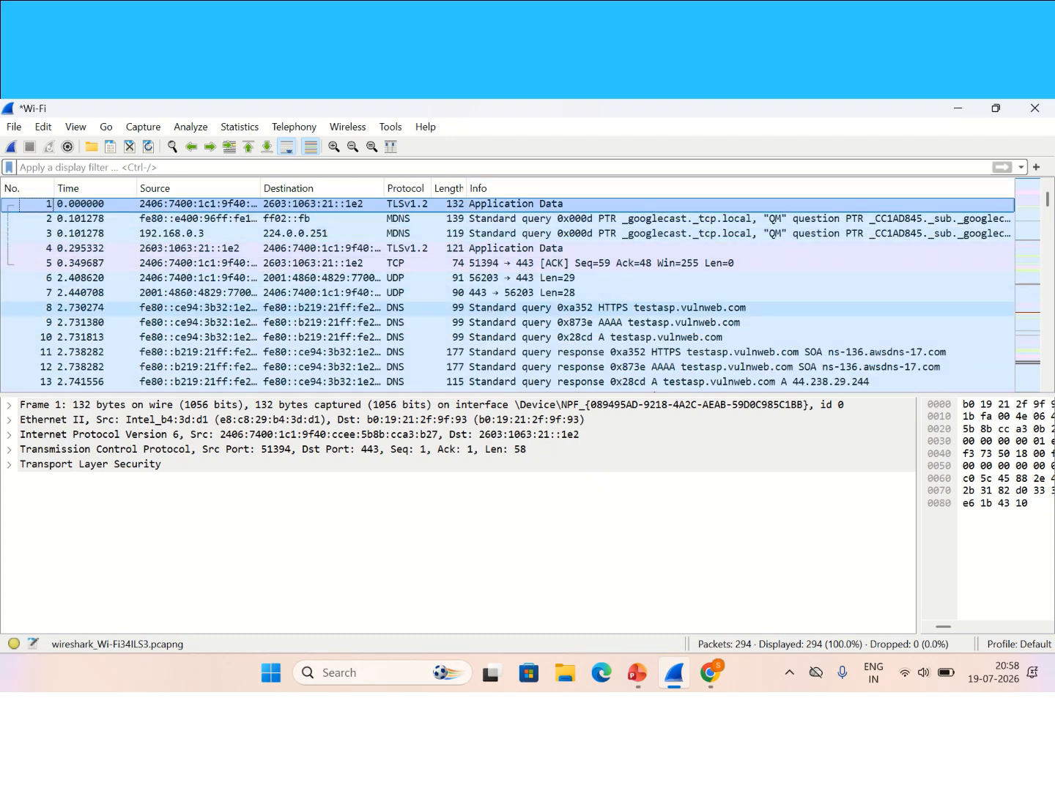
Step: Select DNS query packet 8 and review its UDP layer, transaction ID 0xa352 and record counts
left_click(406, 307)
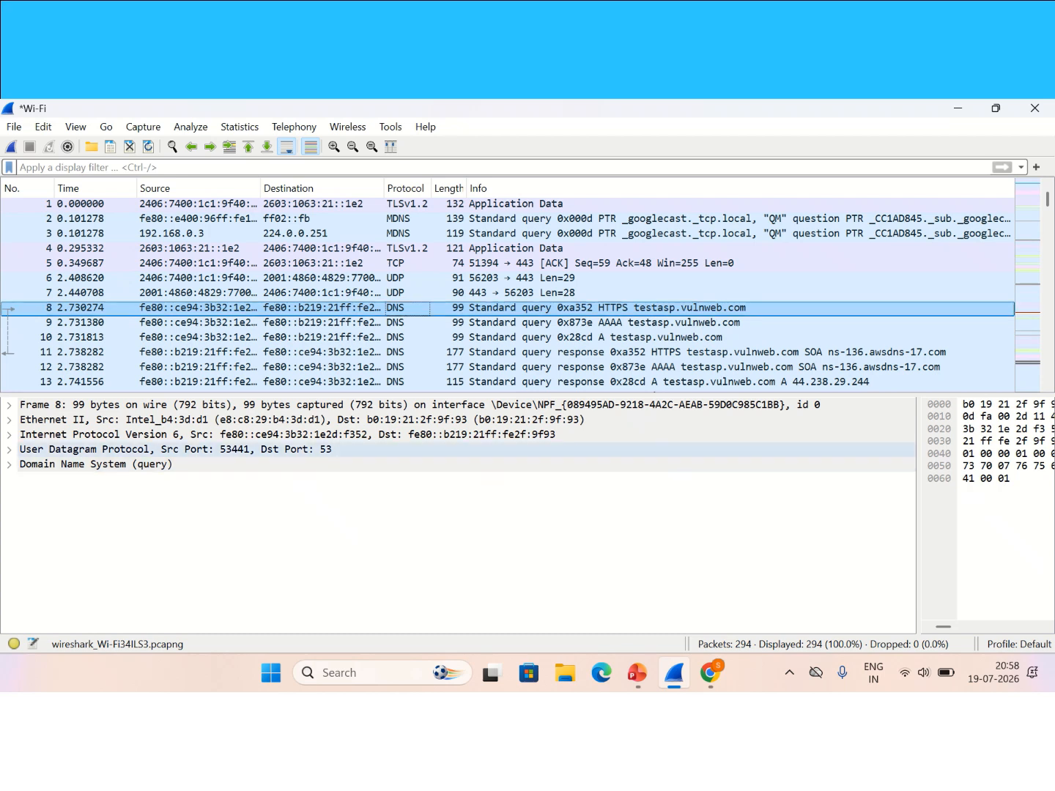
left_click(95, 464)
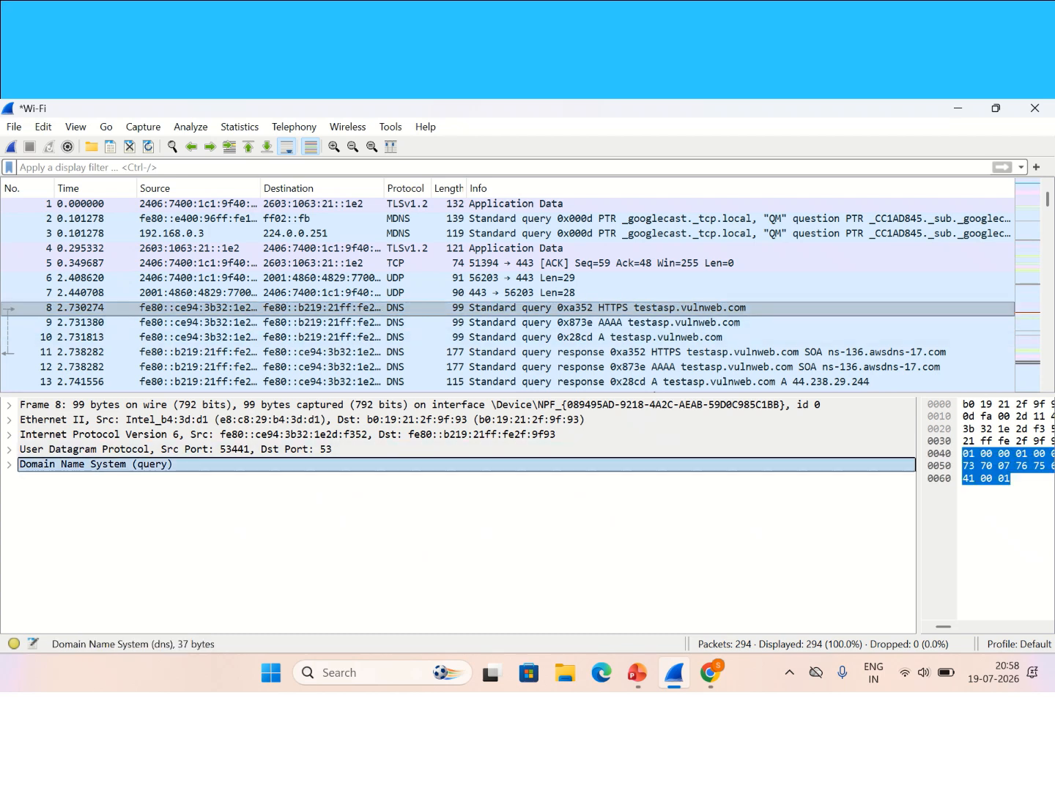
left_click(175, 451)
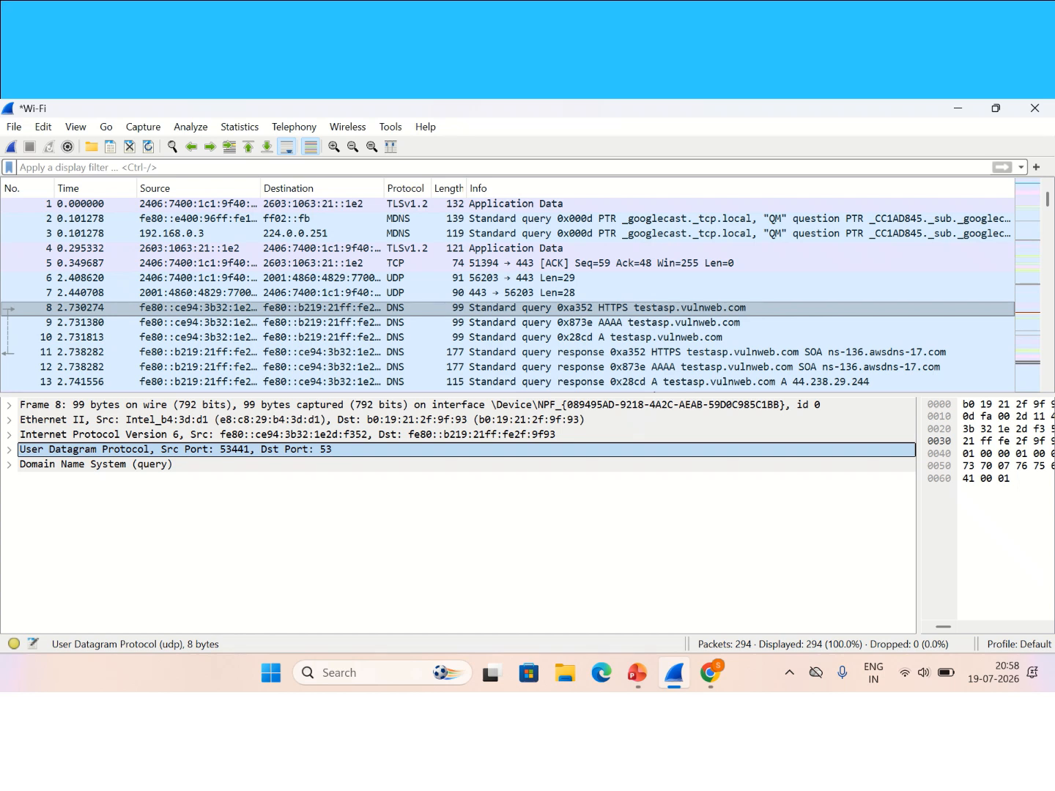
left_click(9, 465)
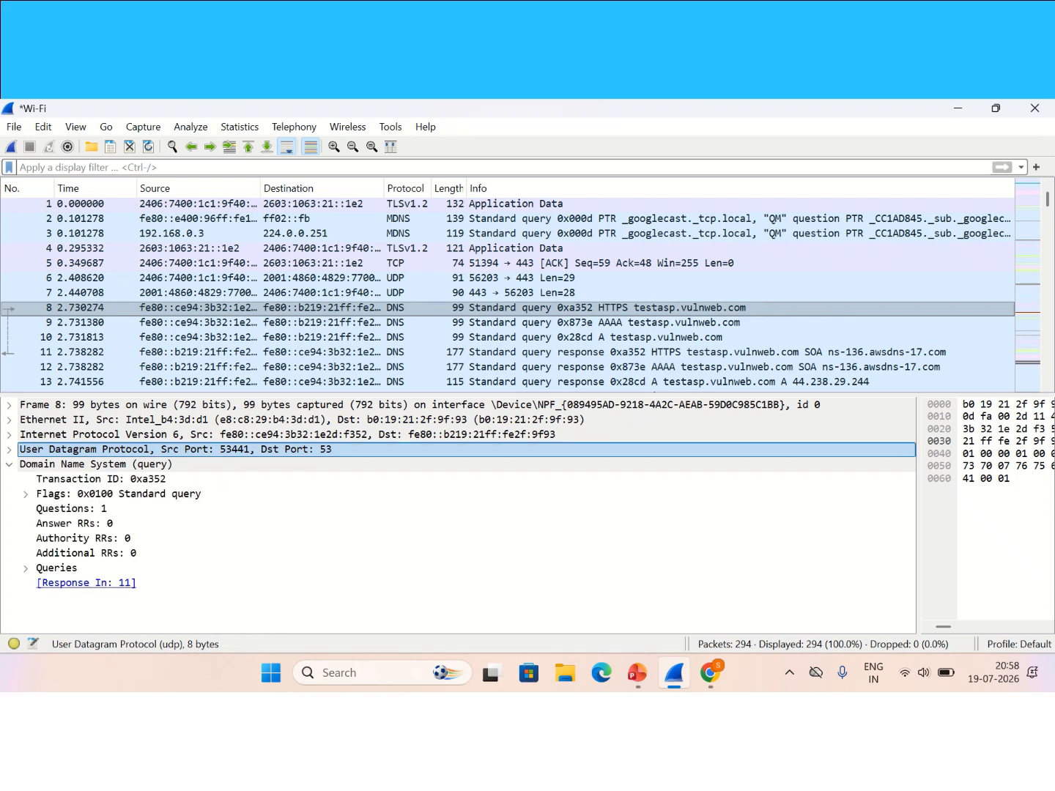
left_click(102, 479)
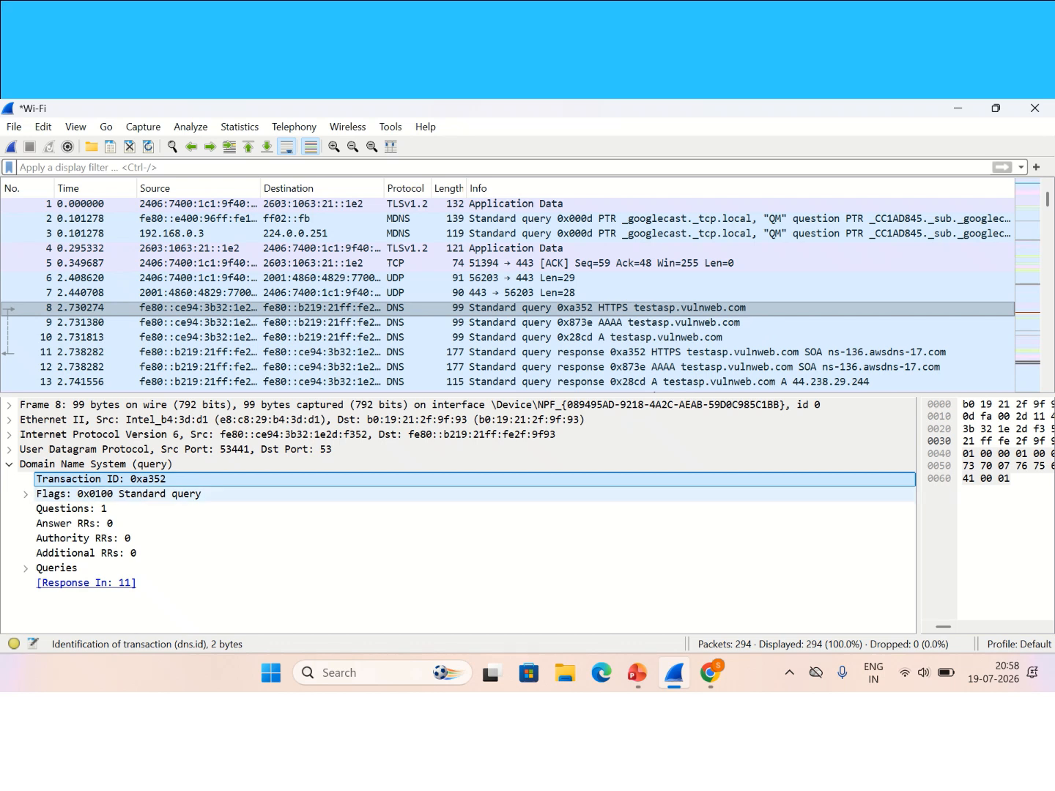
left_click(72, 509)
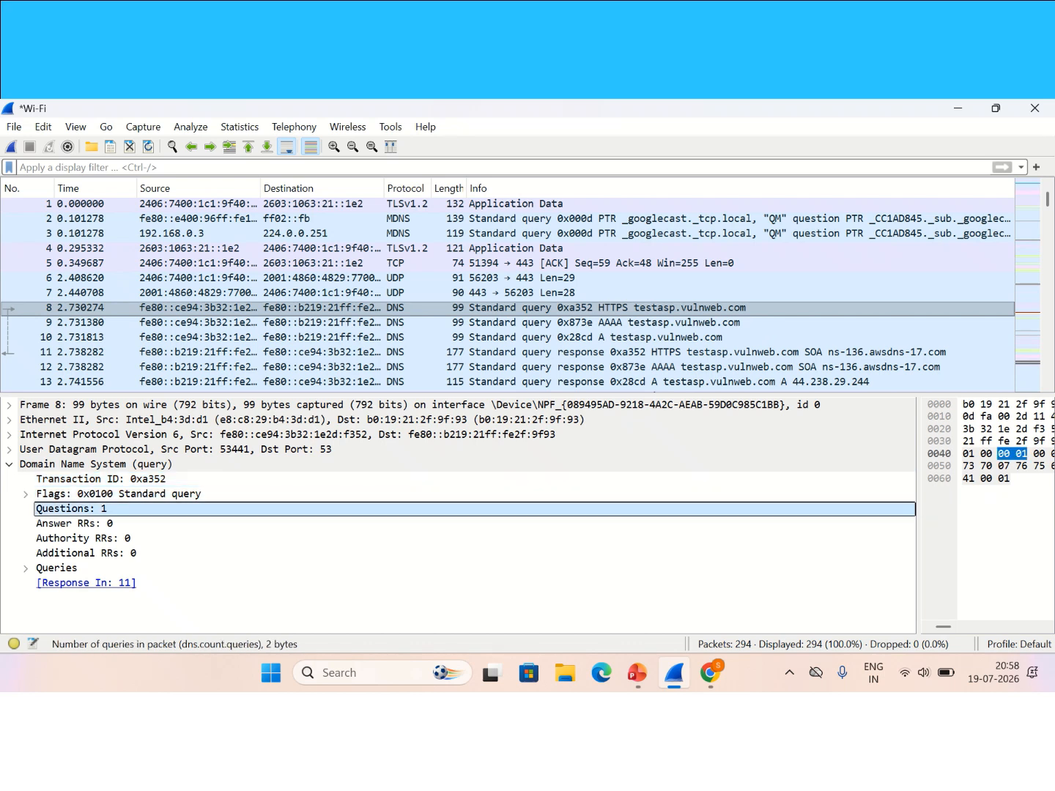
left_click(74, 525)
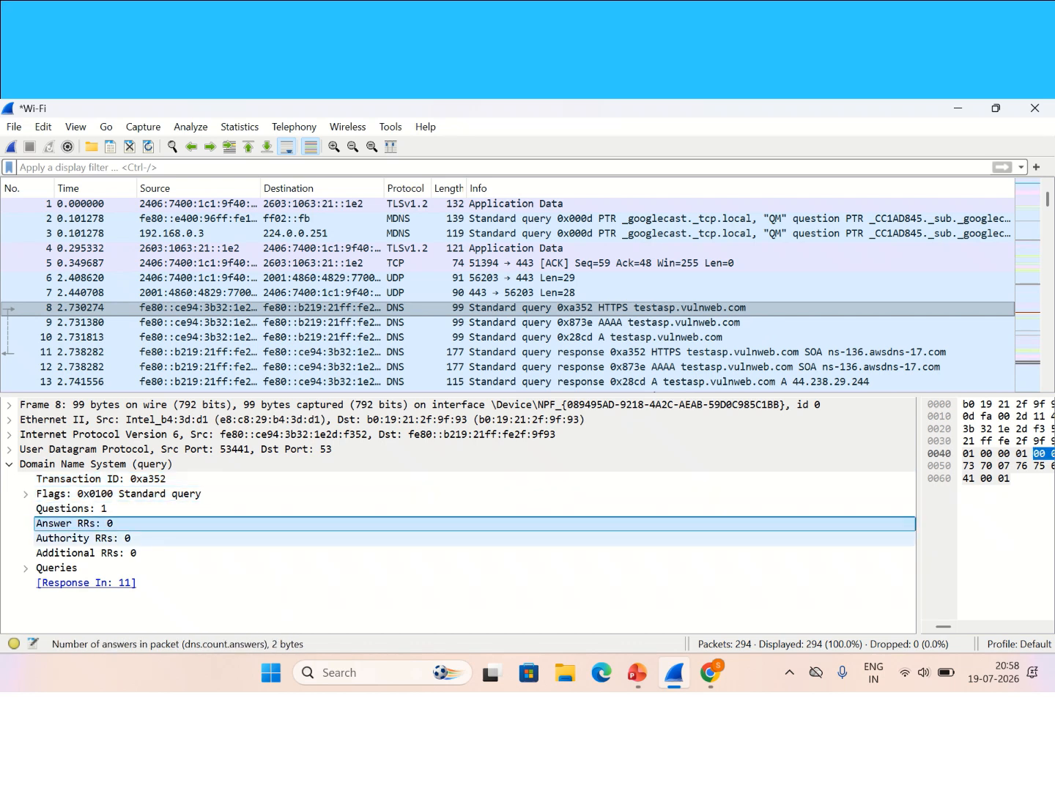
left_click(84, 538)
left_click(88, 553)
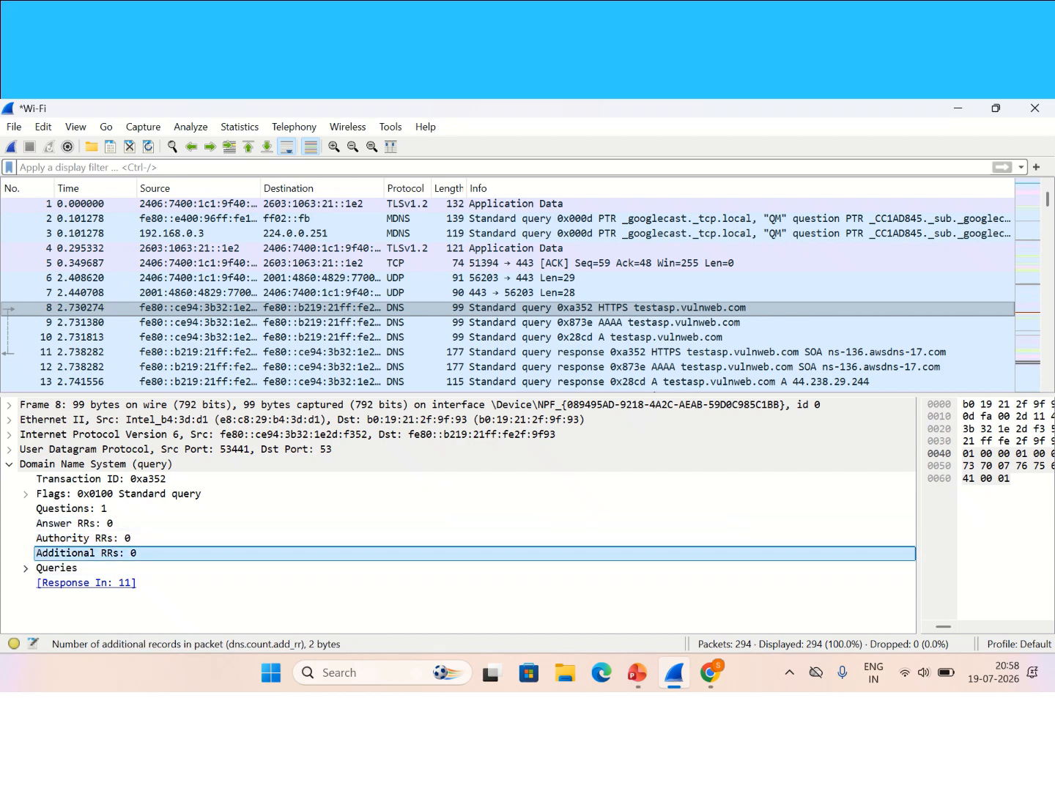
Step: Expand the testasp.vulnweb.com HTTPS question under Queries, then bring up response packet 11
left_click(26, 568)
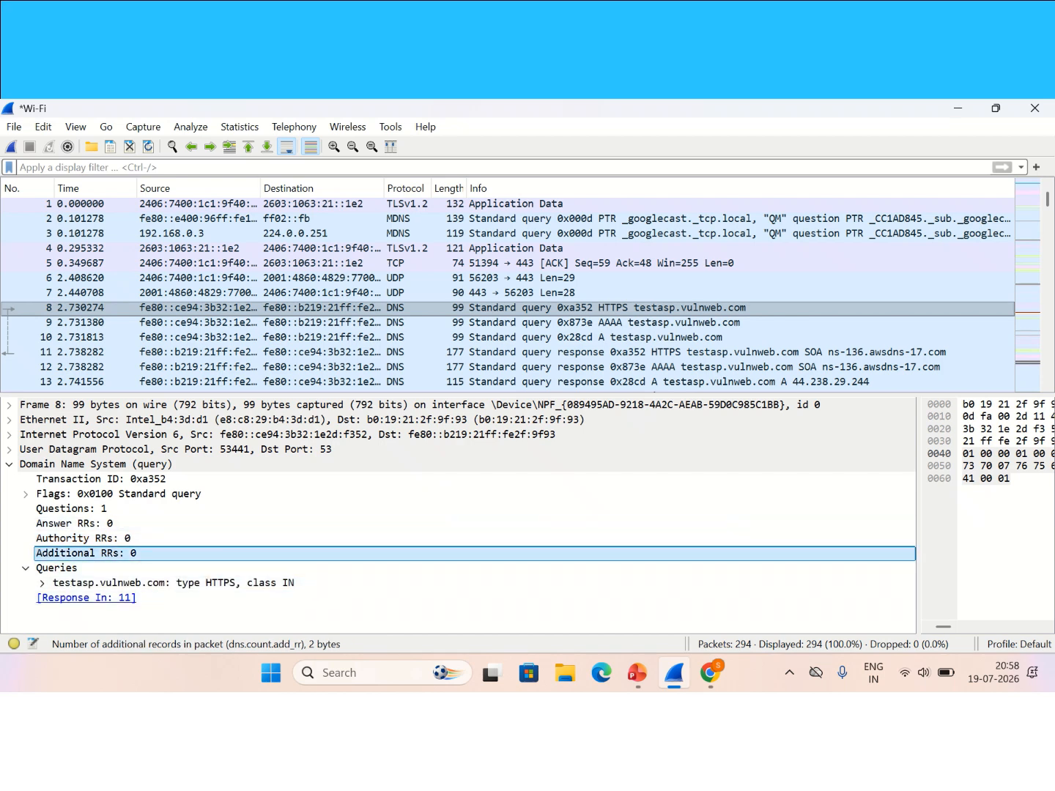
left_click(173, 584)
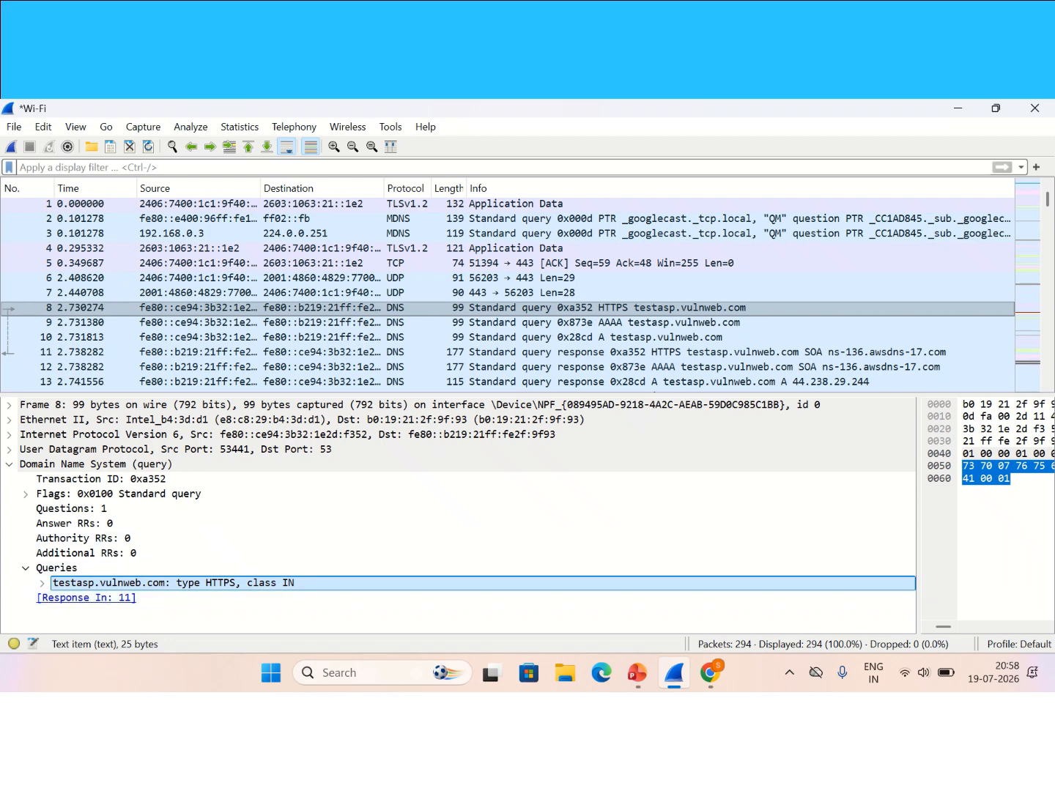
left_click(9, 465)
left_click(470, 308)
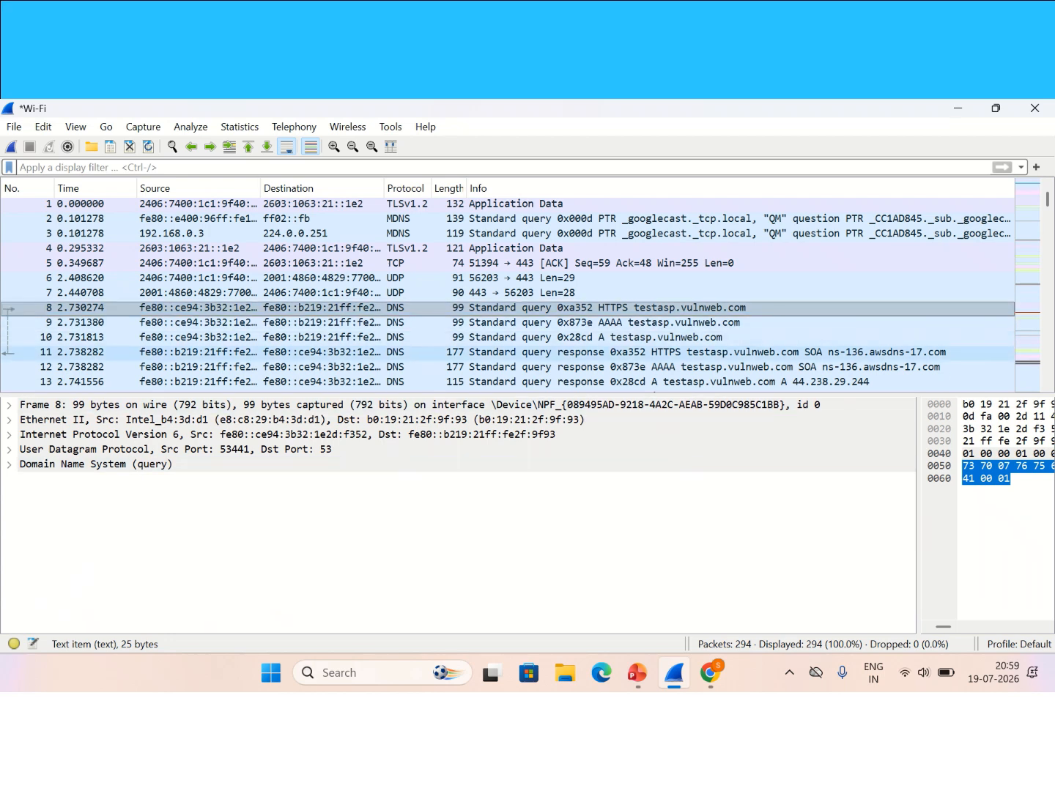
left_click(586, 353)
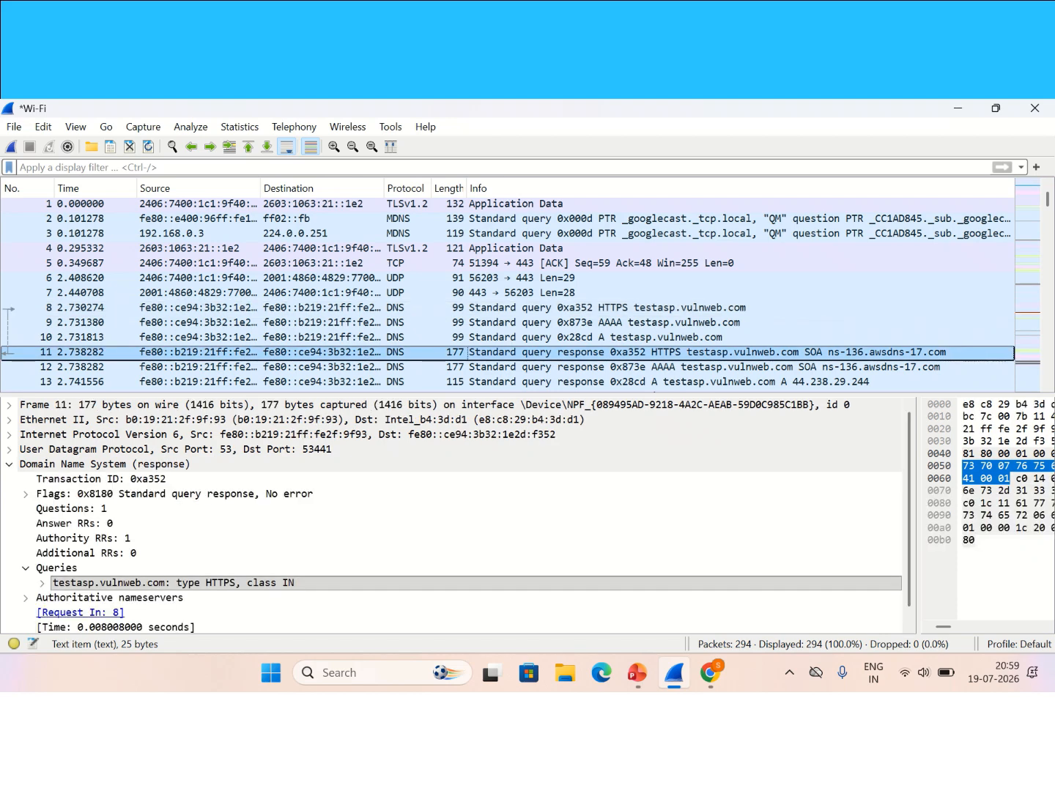
Step: Review packet 11's UDP header and DNS transaction ID 0xa352, question, answer and authority counts
left_click(9, 464)
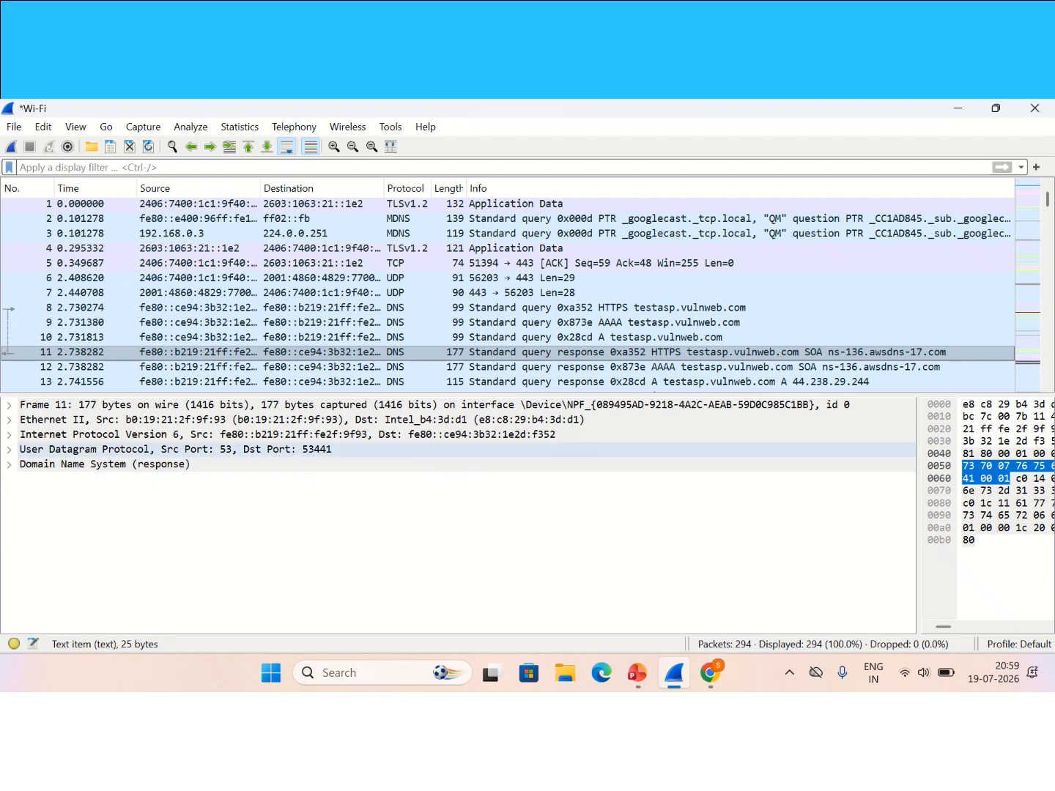
left_click(175, 451)
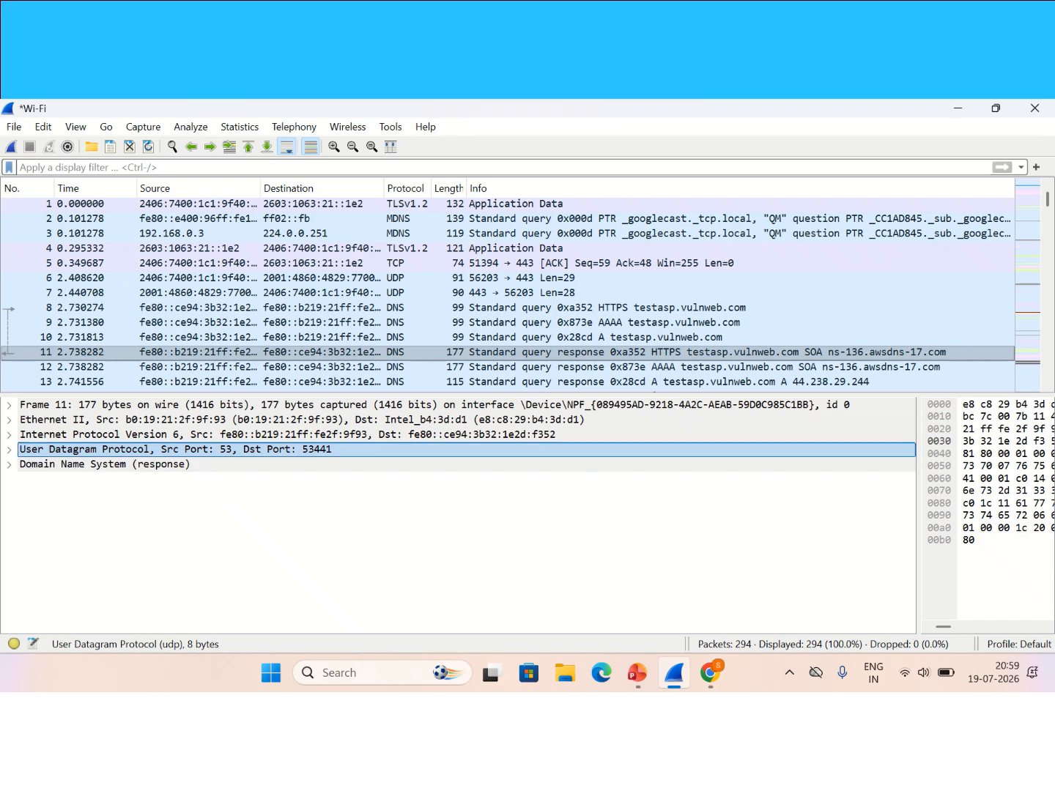
left_click(8, 465)
scroll(469, 509, "down", 1)
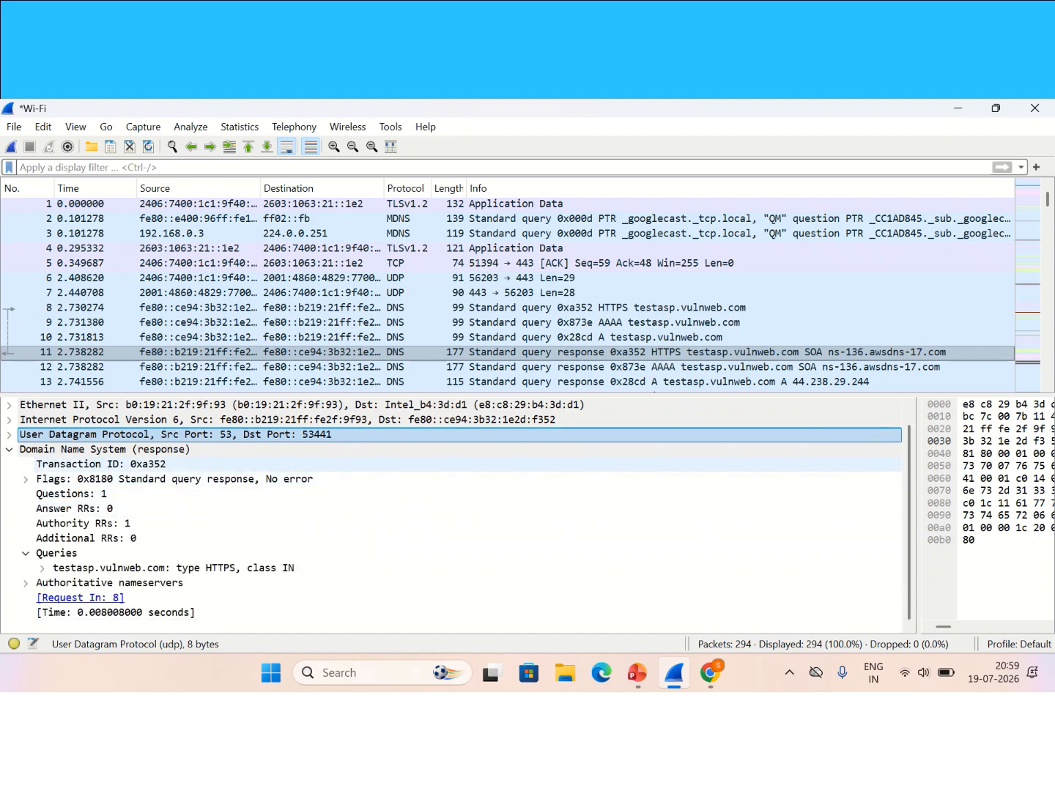
left_click(101, 465)
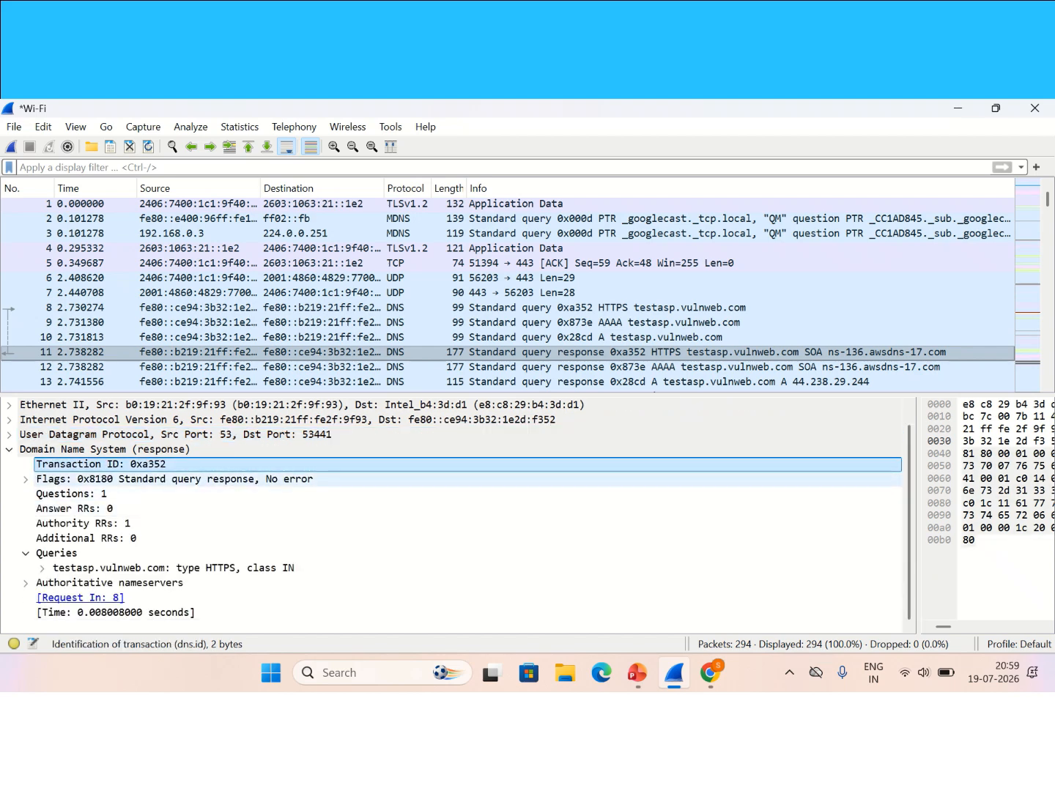
left_click(72, 494)
left_click(76, 508)
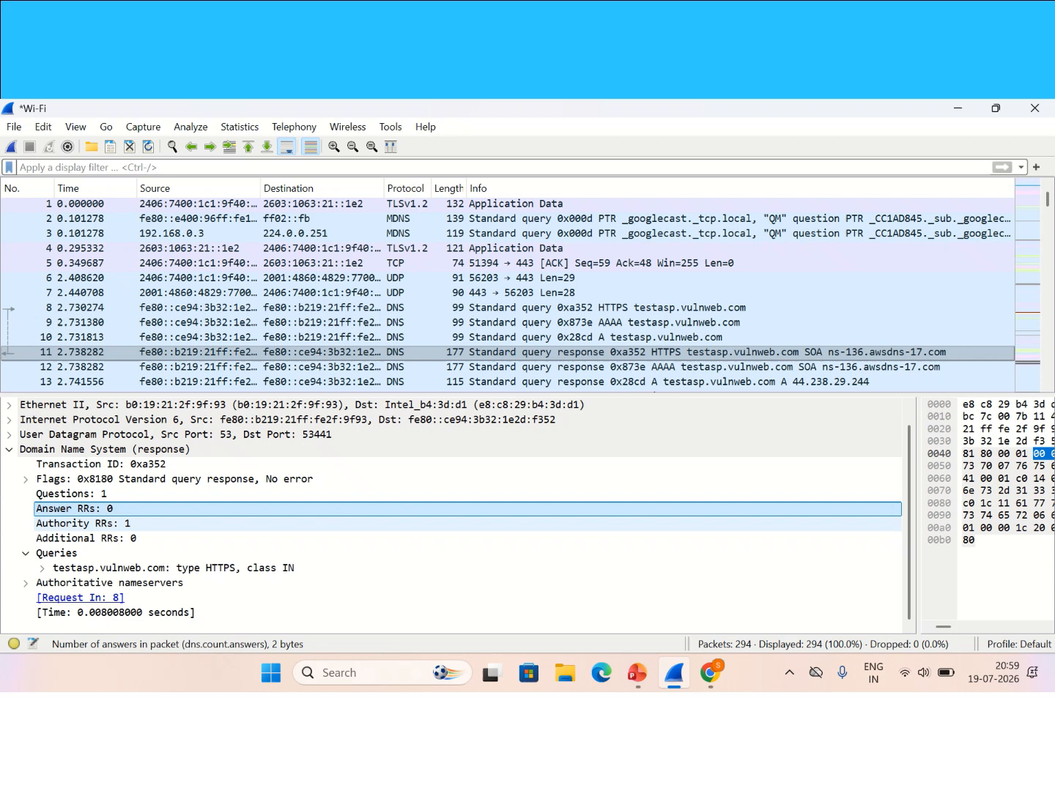
left_click(83, 524)
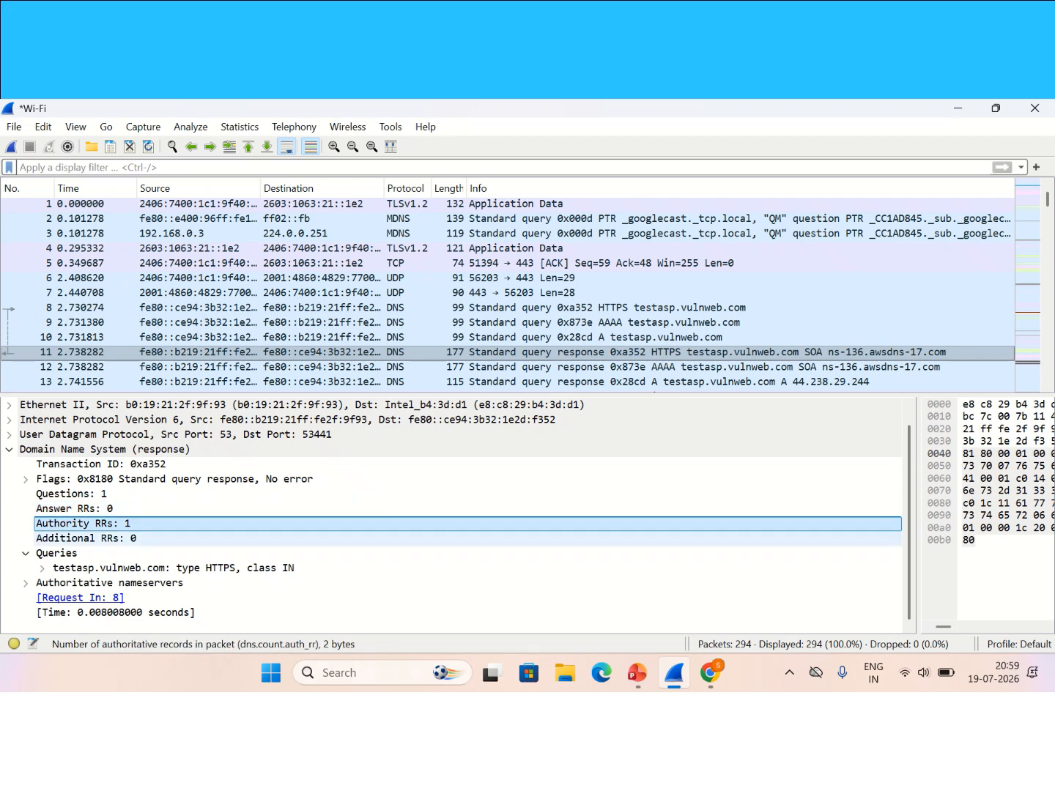
Step: Expand the vulnweb.com SOA nameserver record, then bring up the AAAA response, packet 12
left_click(26, 584)
scroll(66, 583, "down", 1)
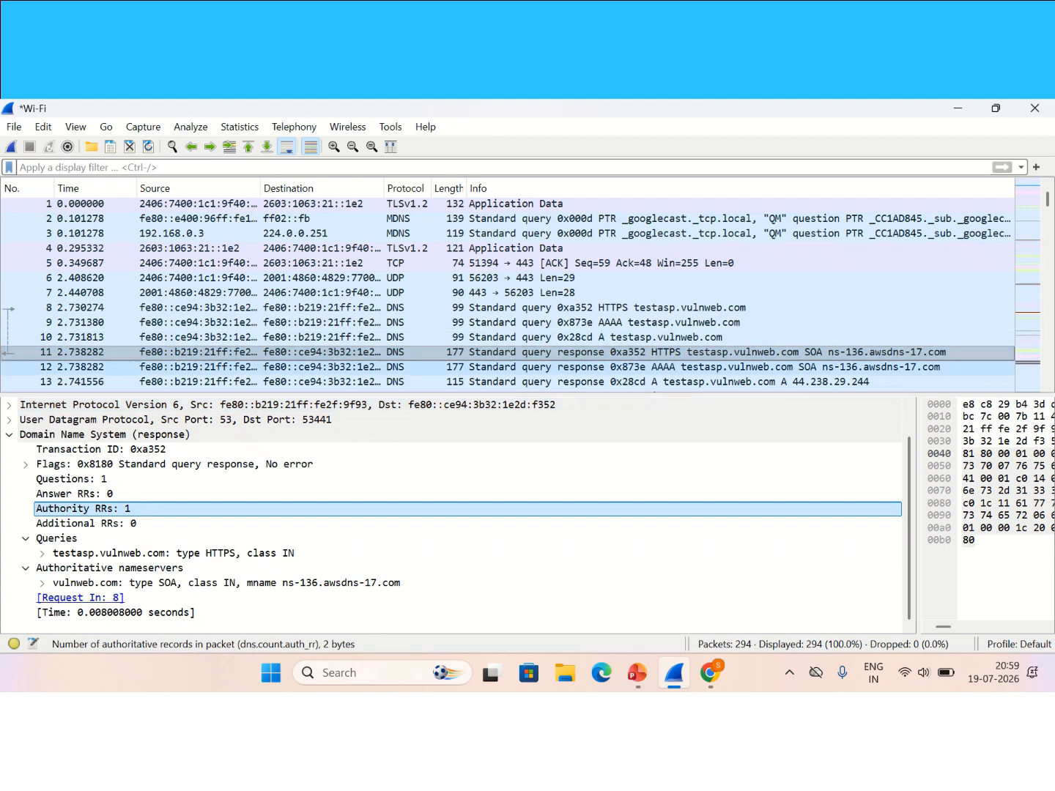
left_click(623, 367)
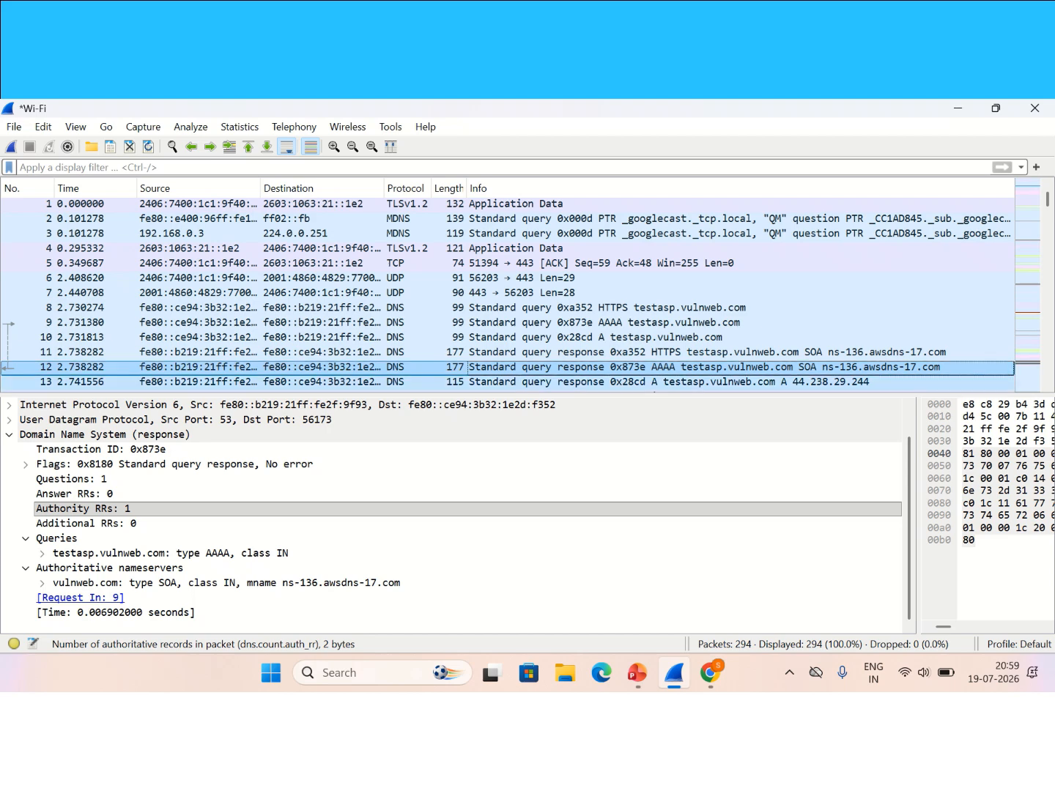
Step: Select packet 13 and inspect its DNS answer giving testasp.vulnweb.com address 44.238.29.244
left_click(623, 382)
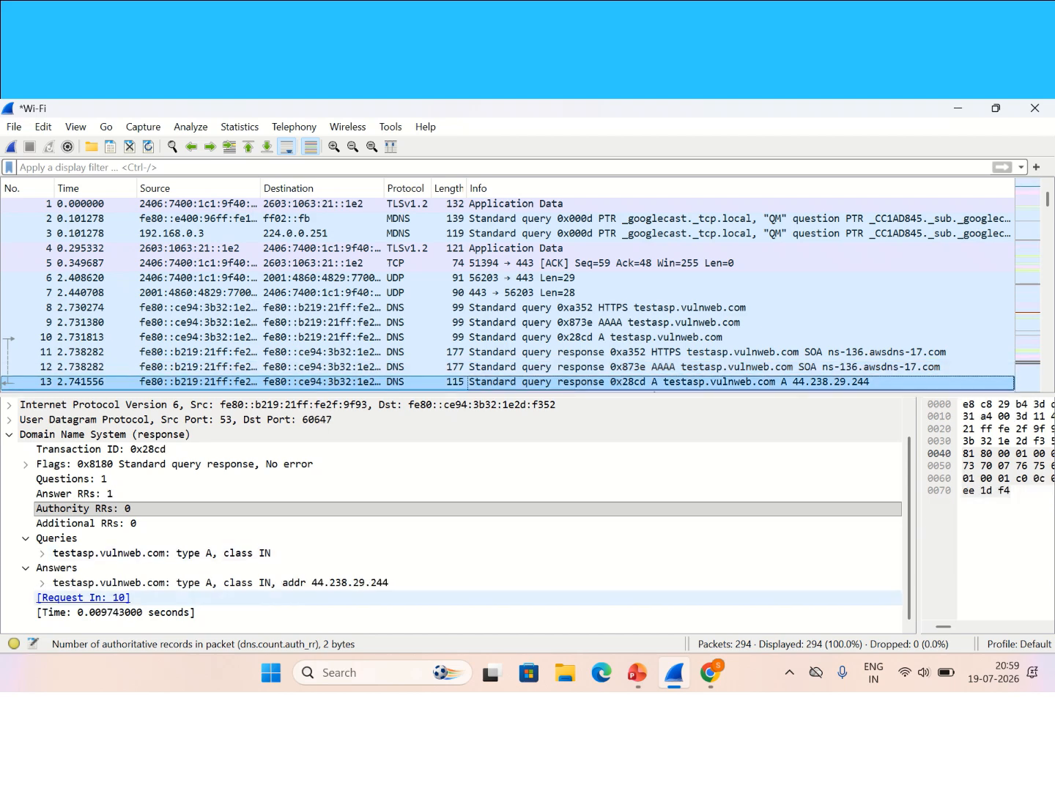
left_click(9, 435)
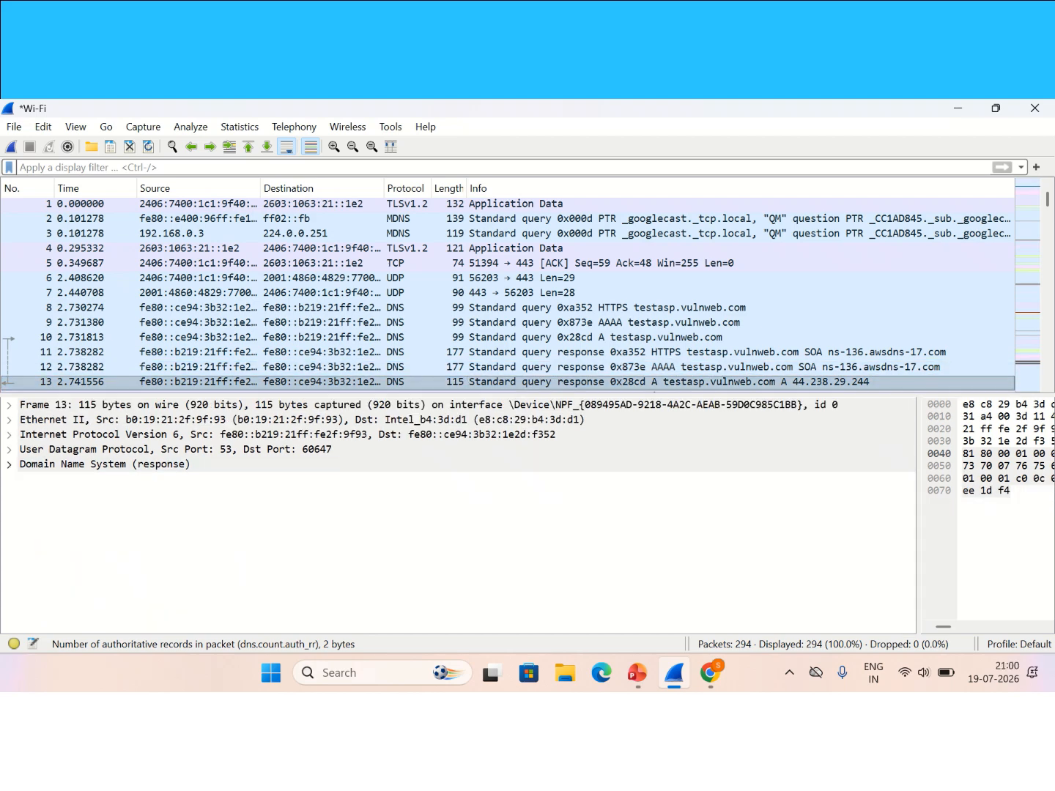
left_click(8, 463)
scroll(220, 524, "down", 1)
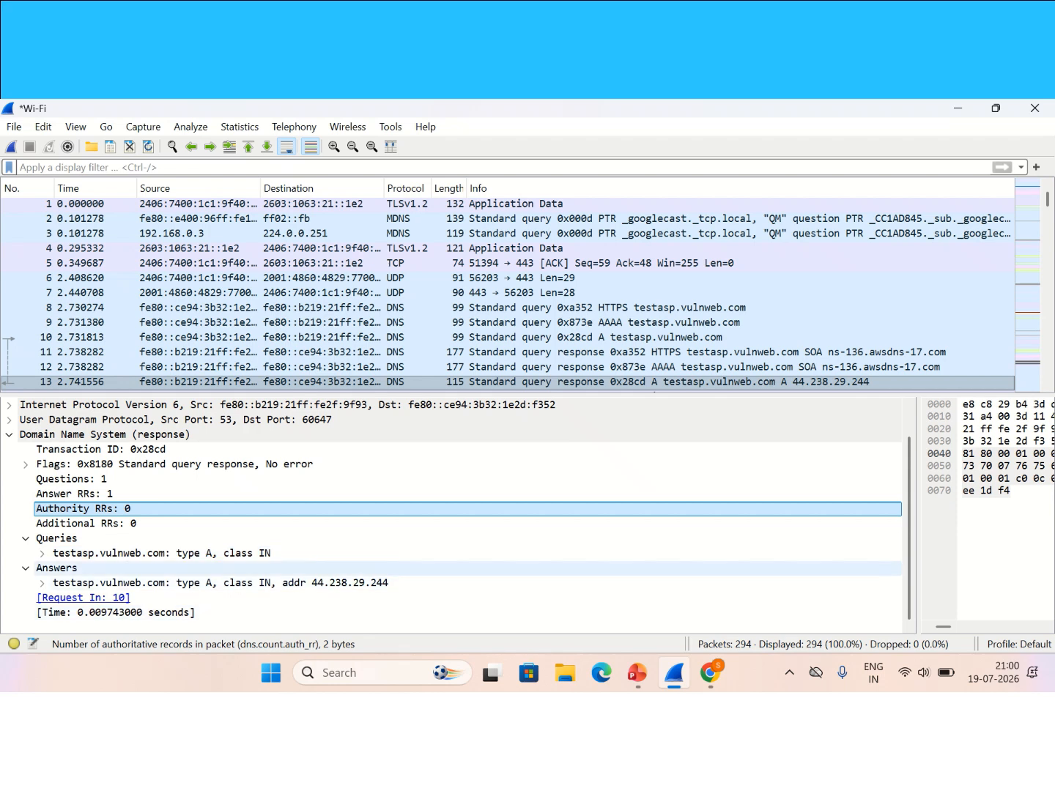
left_click(220, 584)
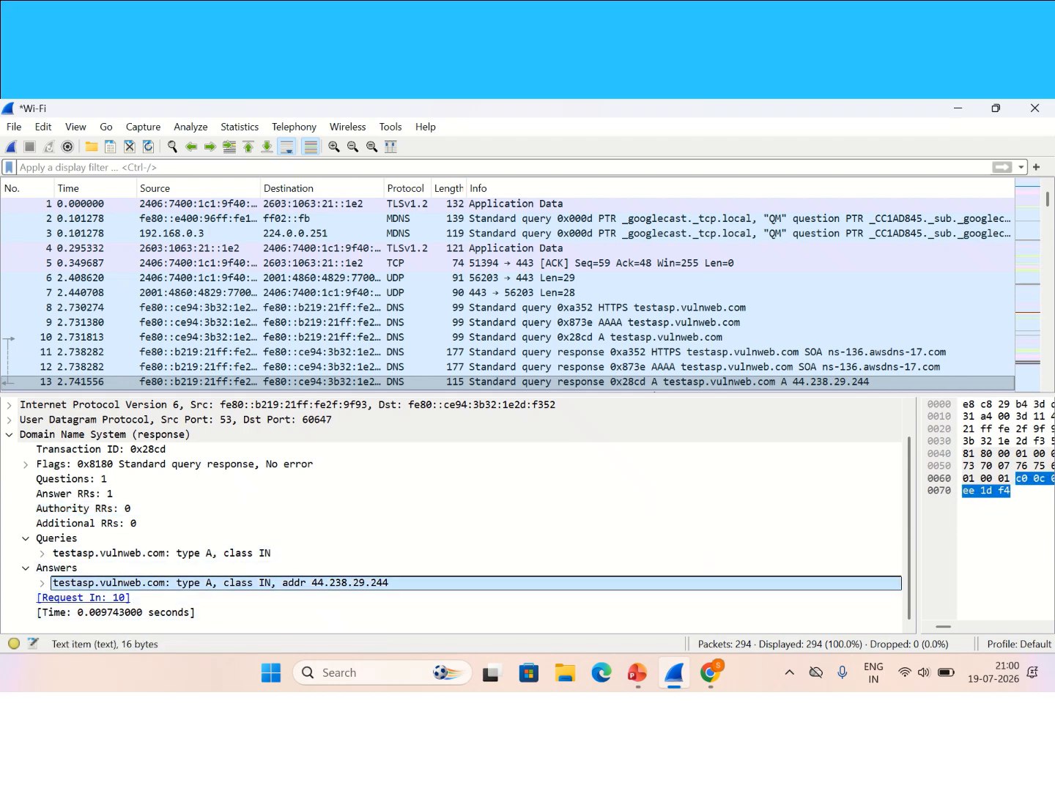
left_click(9, 435)
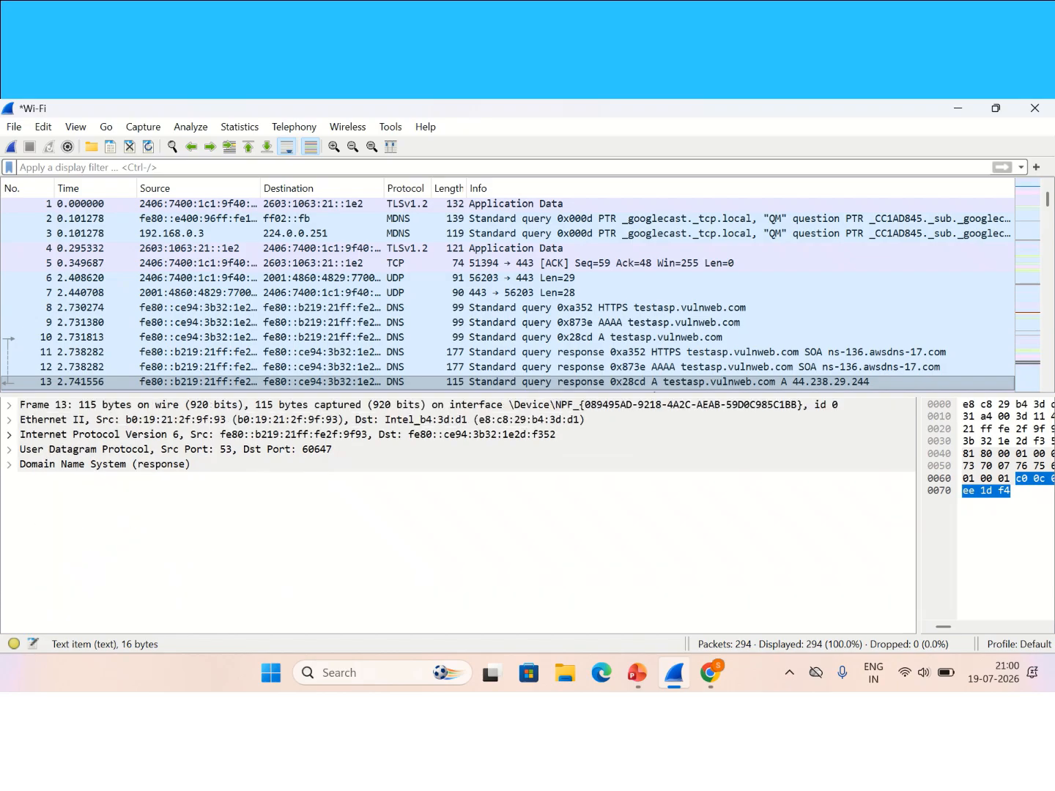
scroll(508, 293, "down", 1)
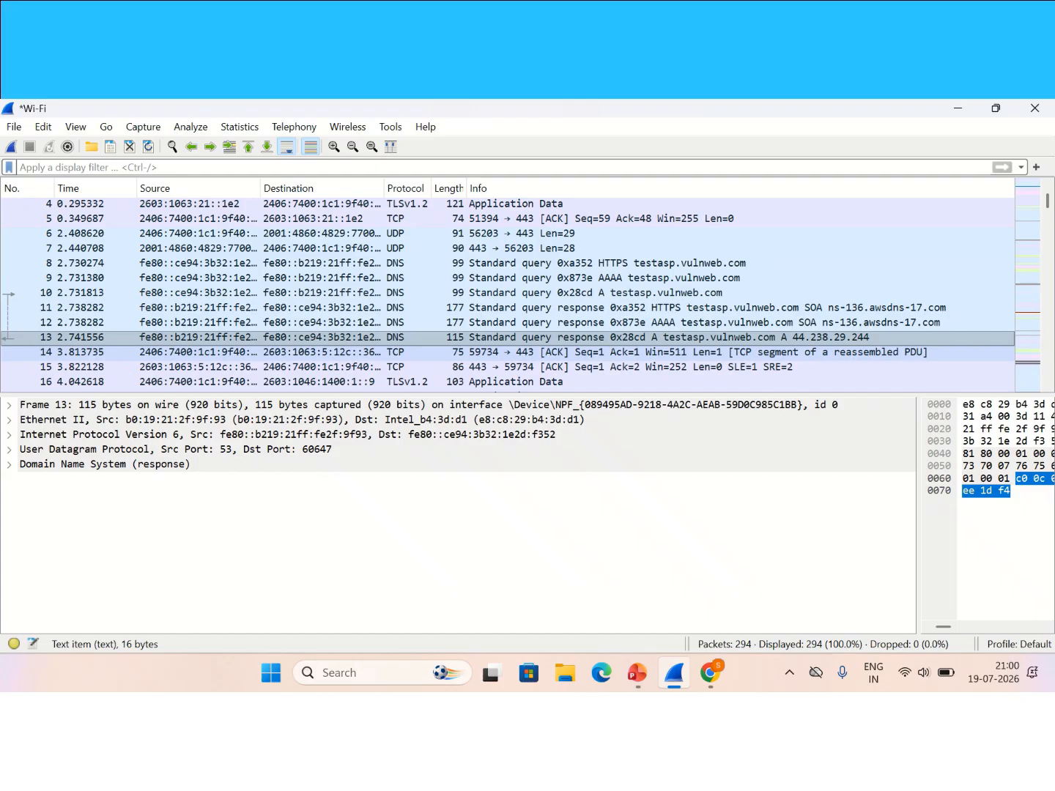
left_click(508, 338)
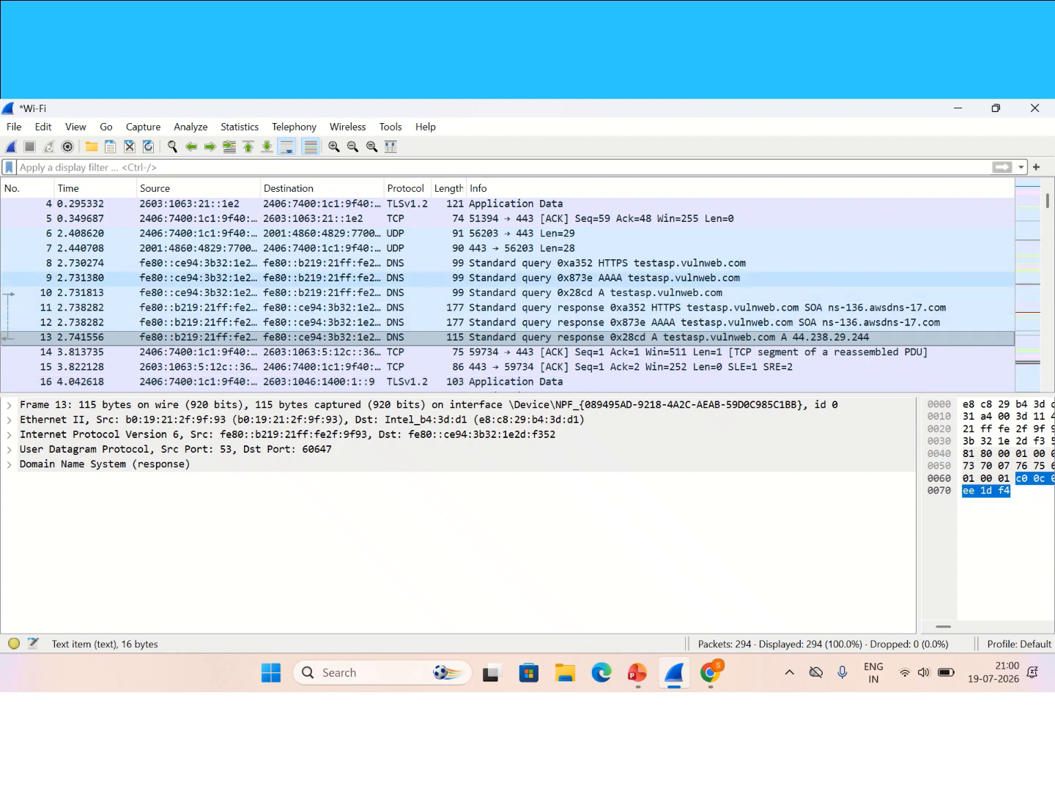
scroll(508, 294, "down", 1)
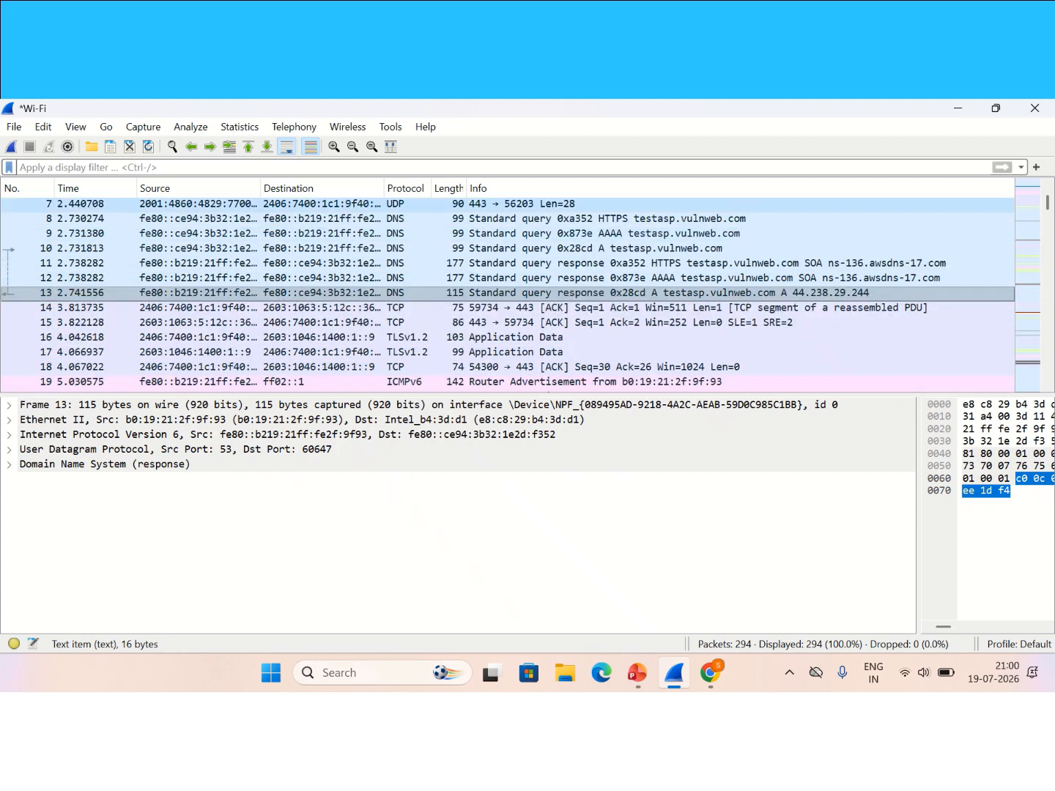
scroll(508, 308, "down", 2)
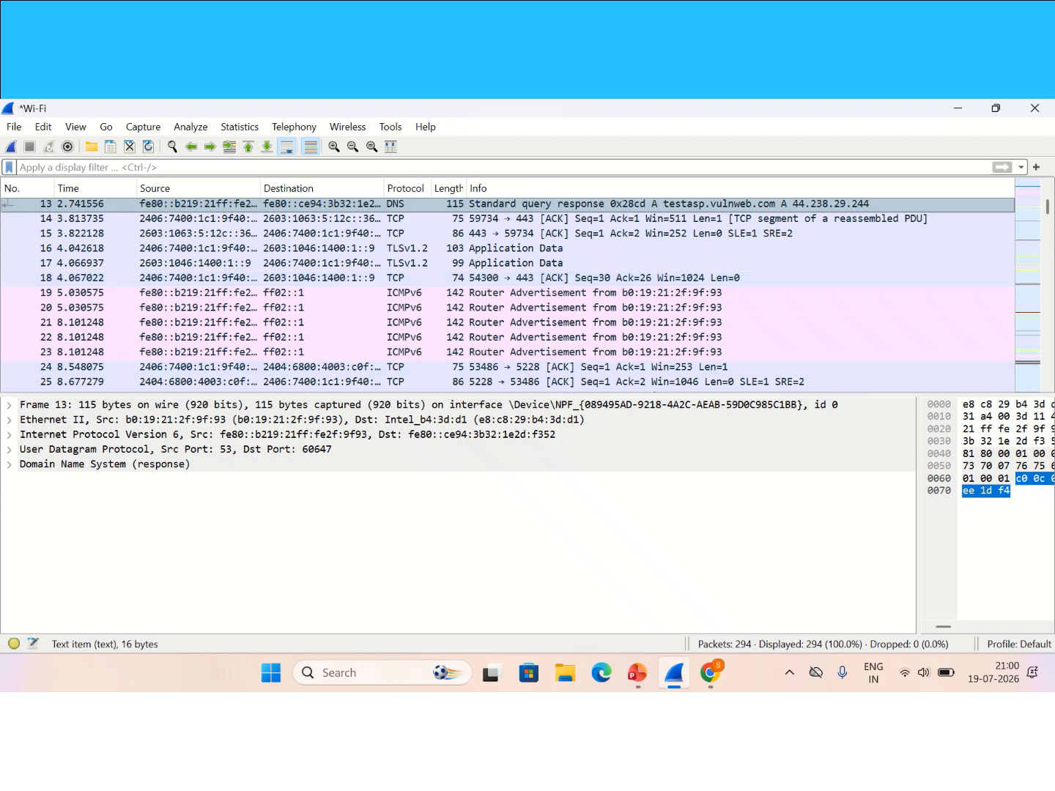
scroll(508, 381, "up", 4)
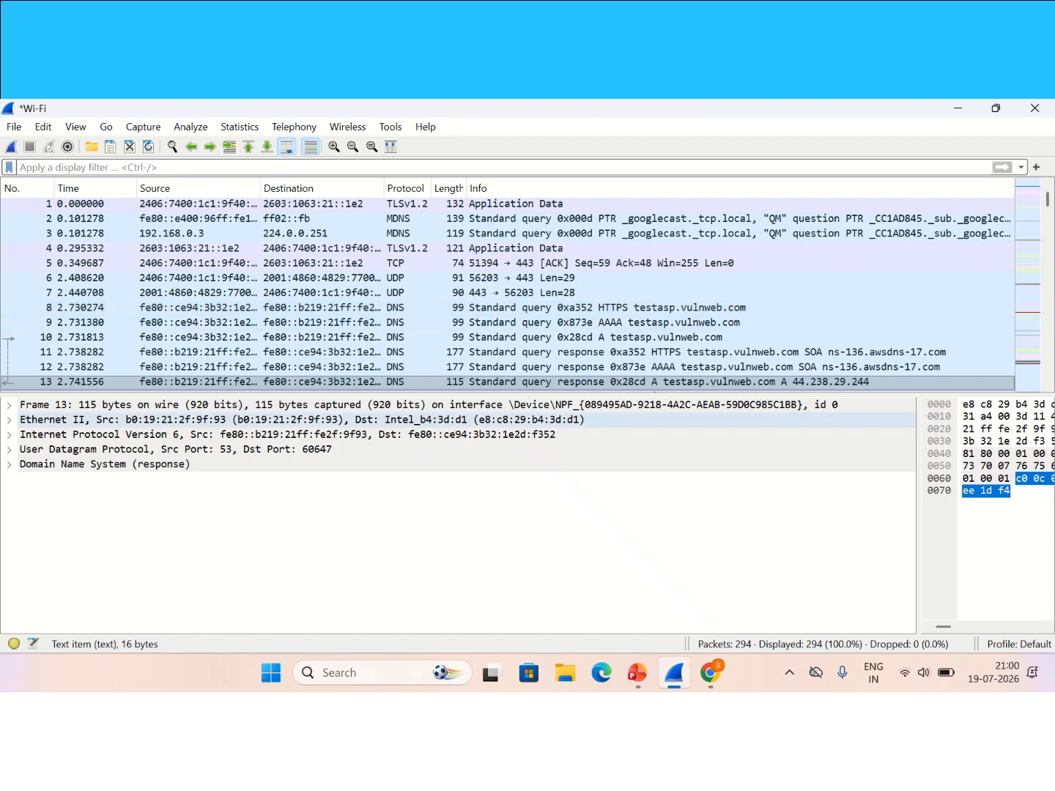
mouse_move(411, 101)
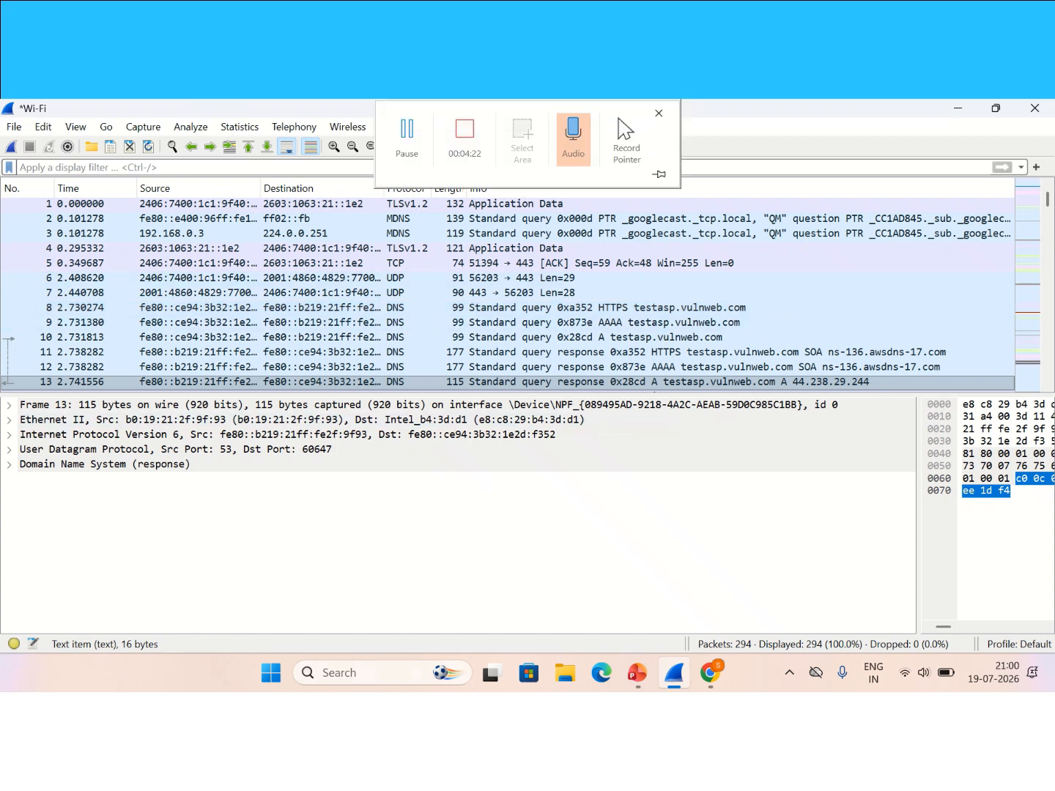